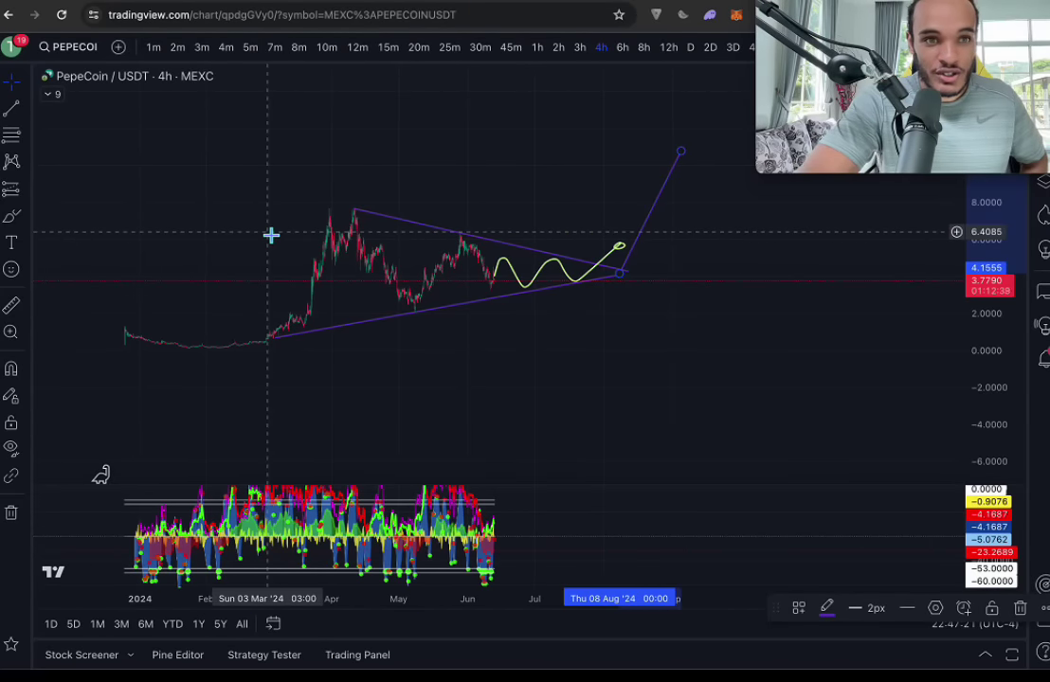
Step: Brush freehand curves under the triangle's low, along its price swings, and at the projected peak
click(15, 221)
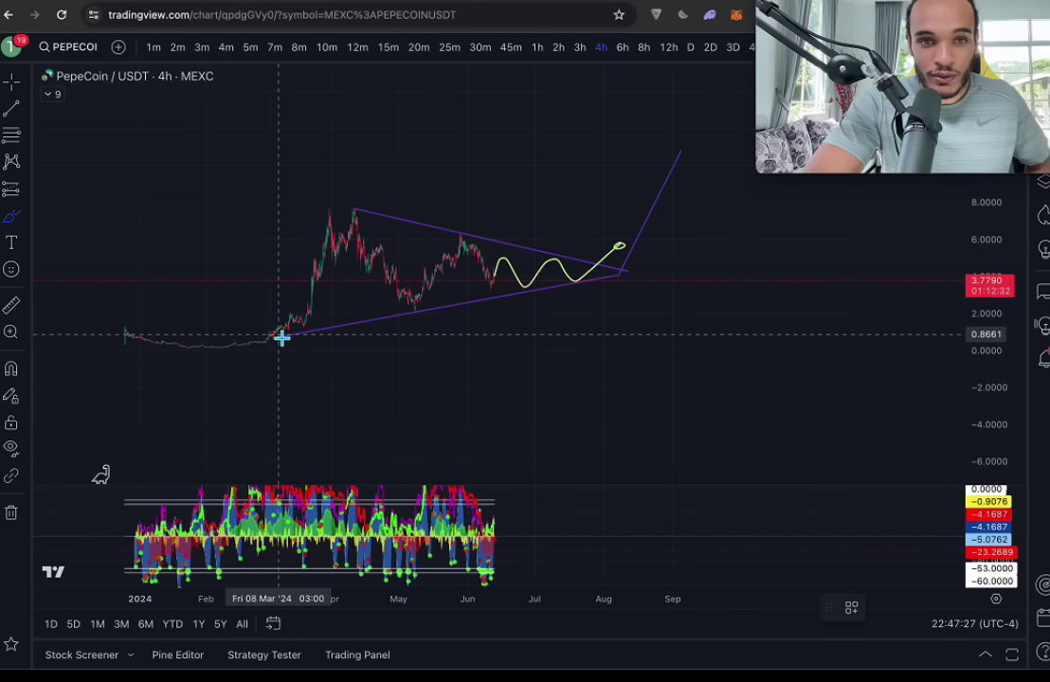
mouse_move(269, 336)
mouse_down()
mouse_move(300, 345)
mouse_move(312, 334)
mouse_up()
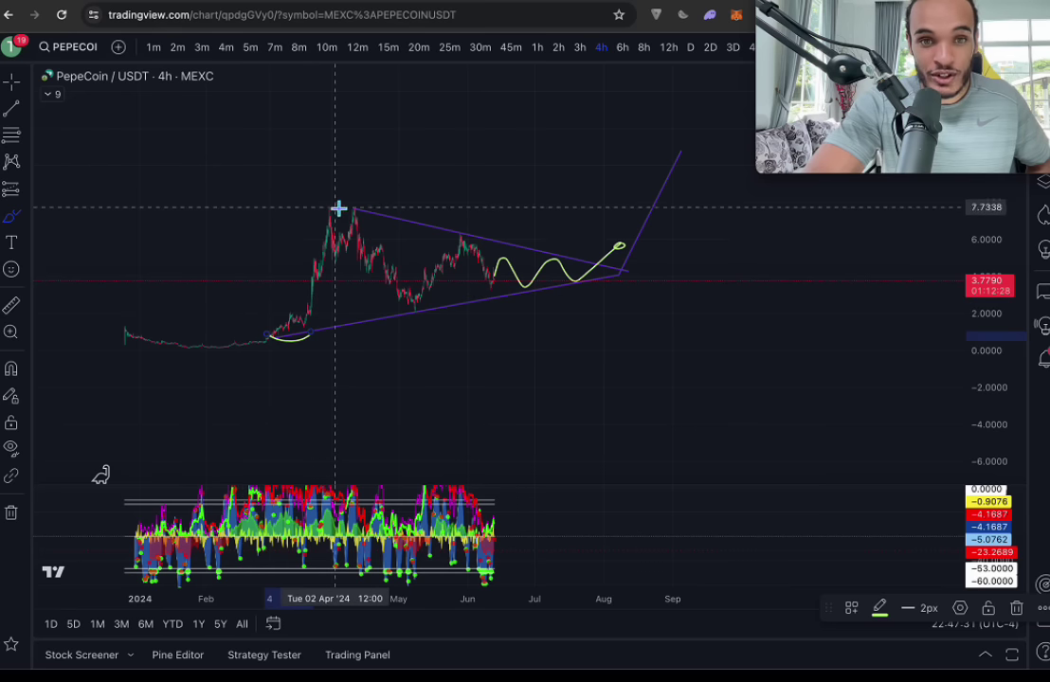
mouse_move(356, 211)
mouse_down()
mouse_move(411, 309)
mouse_move(460, 241)
mouse_move(502, 299)
mouse_up()
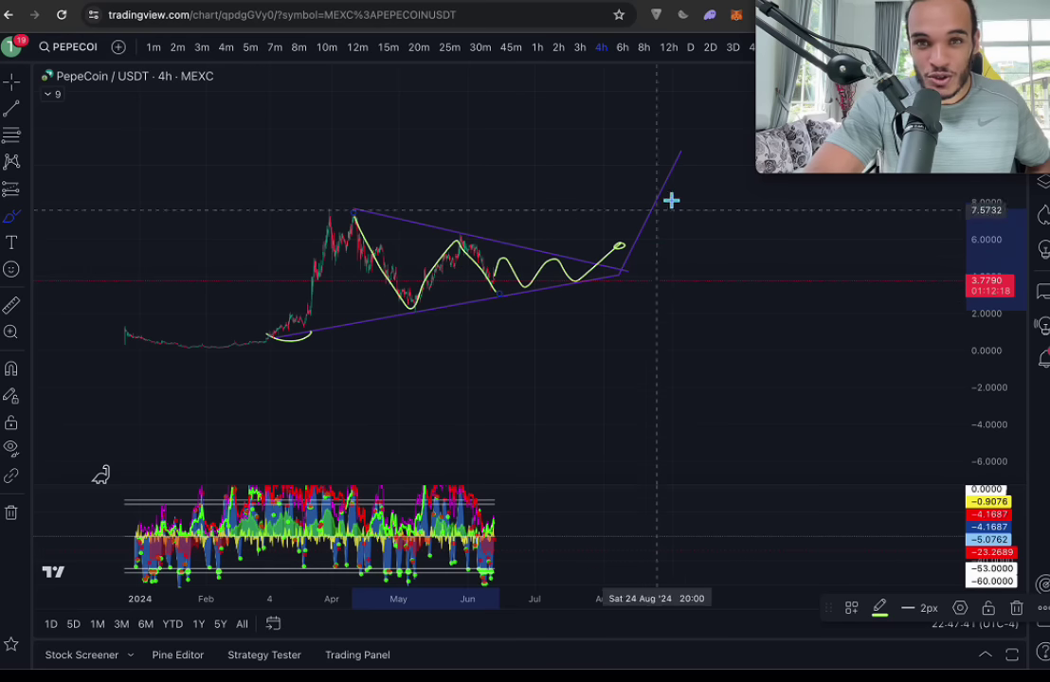
drag(665, 156, 697, 163)
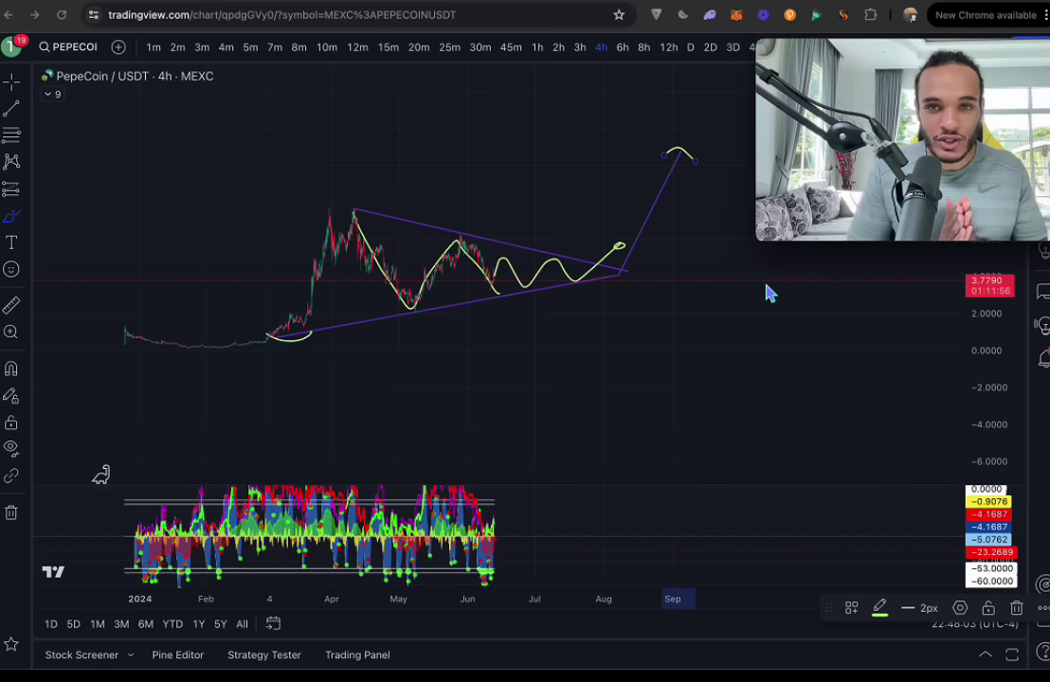
scroll(770, 294, right, 5)
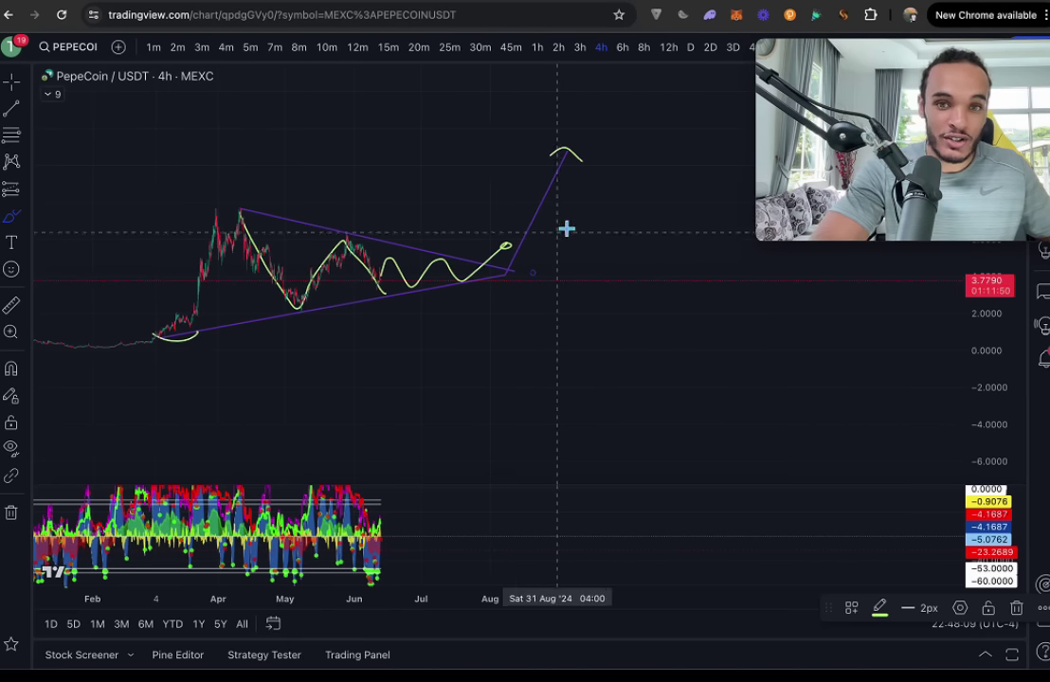
Step: Measure the price distance from the breakout point to the projected peak, about 155.77%
click(12, 304)
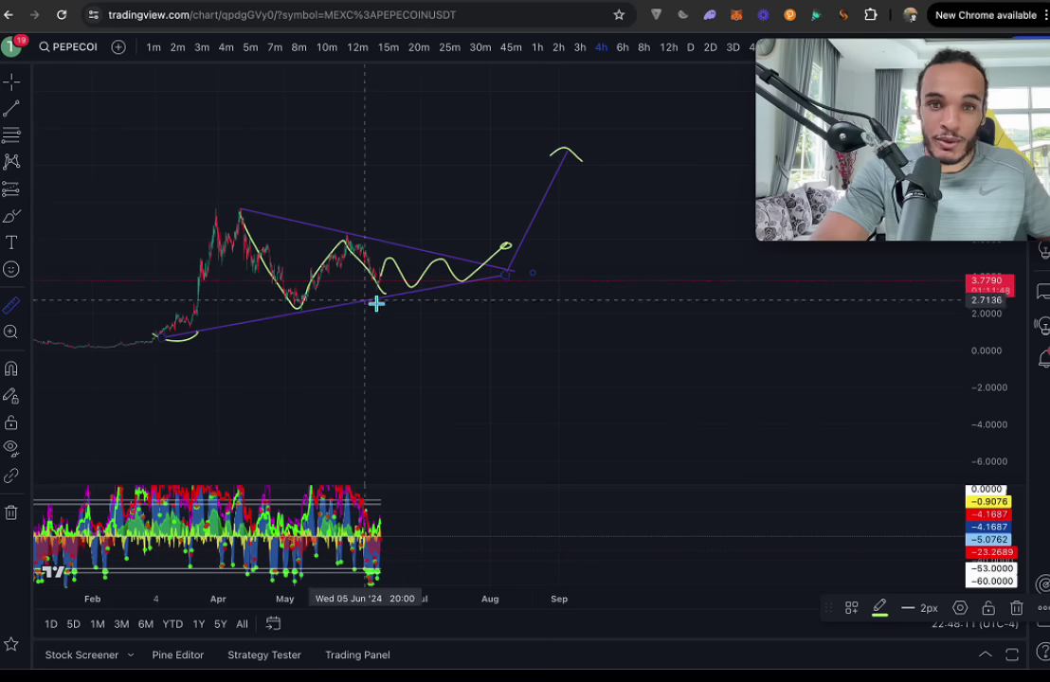
click(510, 272)
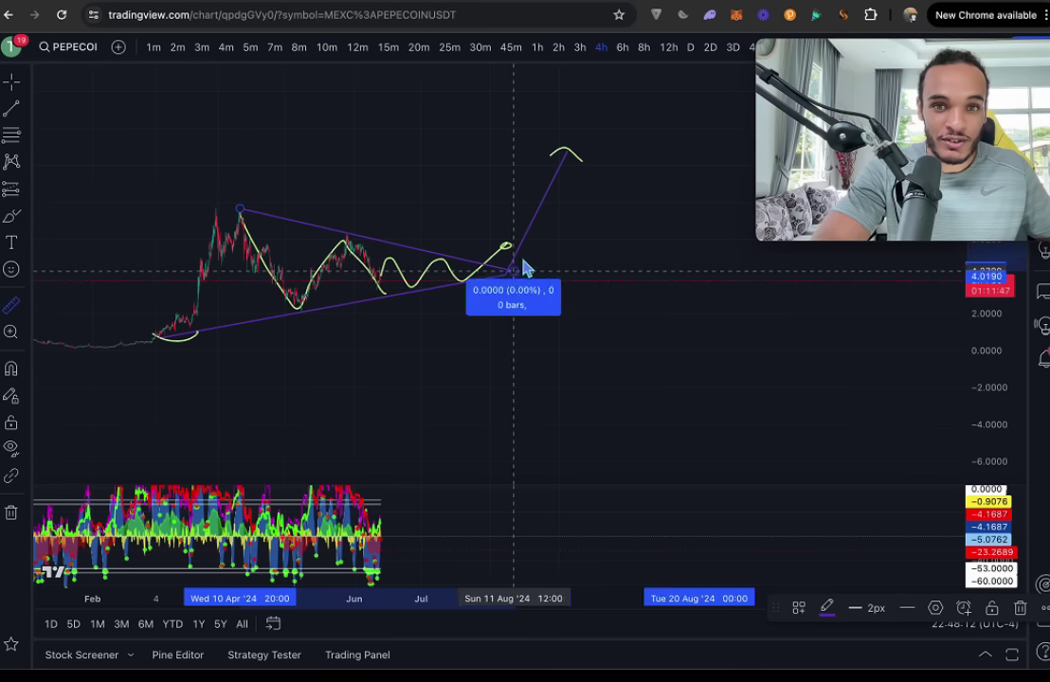
click(591, 148)
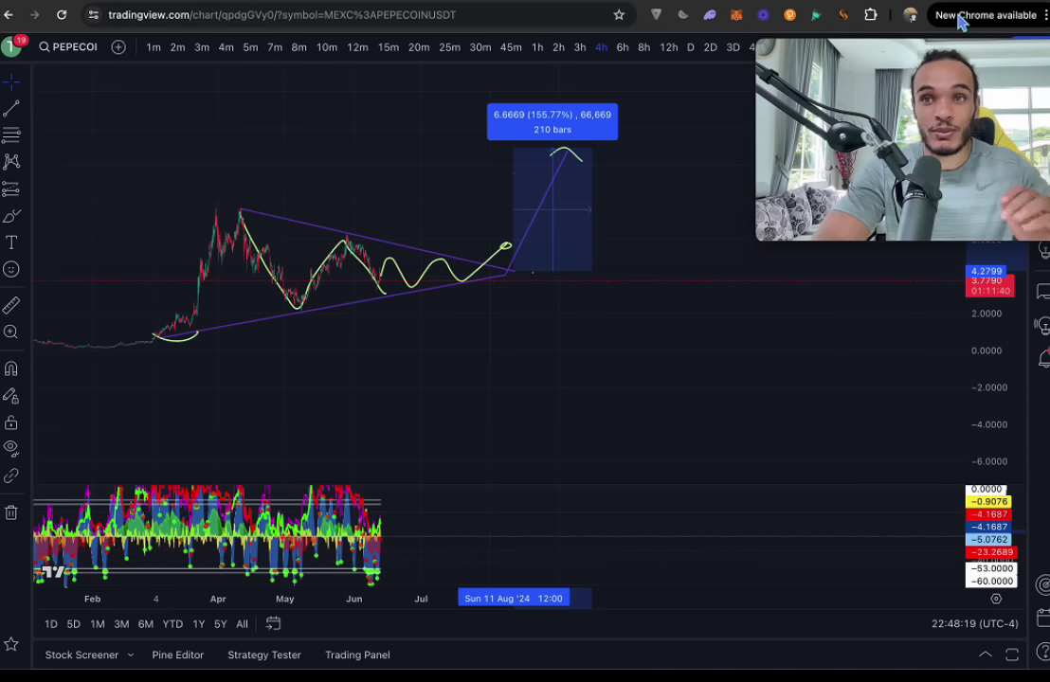
Step: Load coinmarketcap.com in a new tab and open PepeCoin from the Memes rankings
key(ctrl+t)
text(coinmarketcap.com)
key(Return)
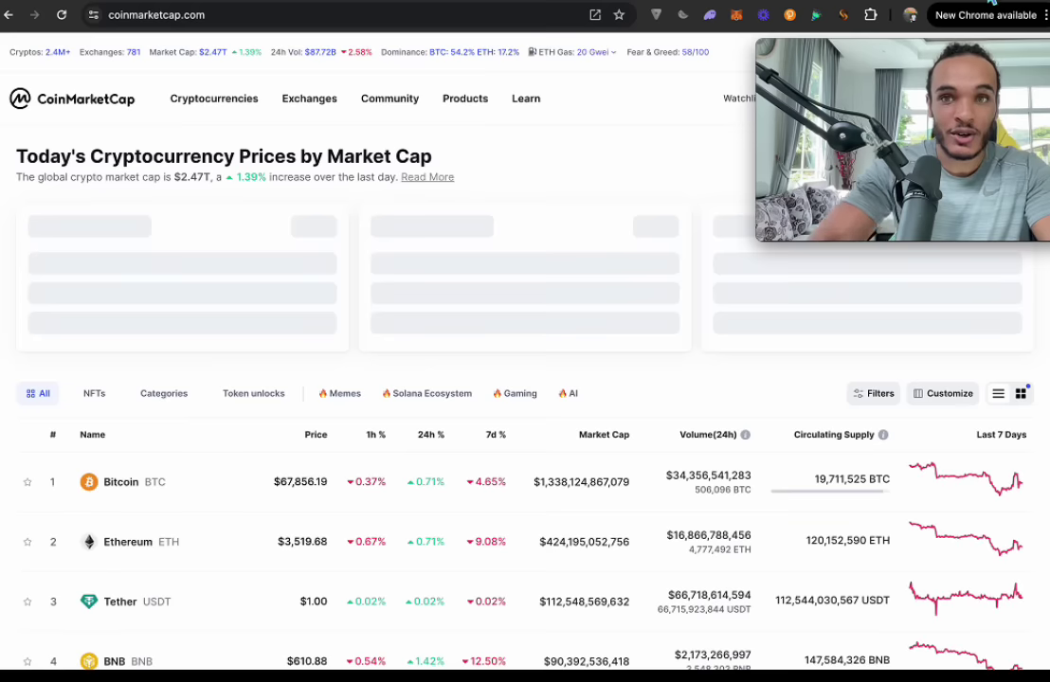
click(338, 400)
scroll(221, 473, down, 3)
scroll(218, 471, down, 3)
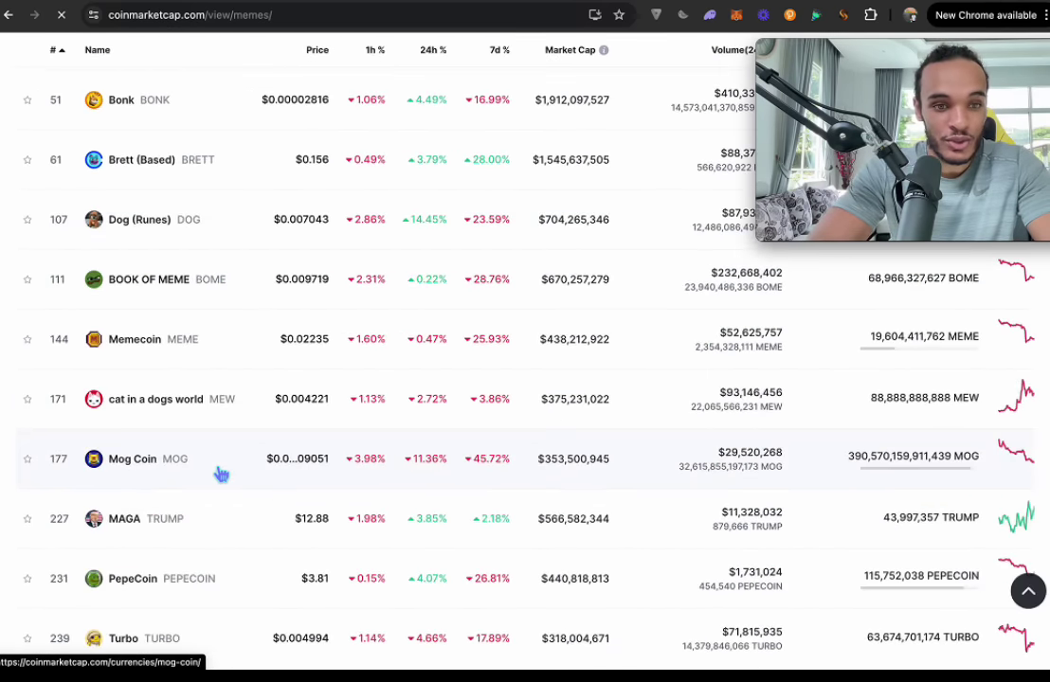
scroll(237, 398, down, 1)
scroll(227, 360, down, 1)
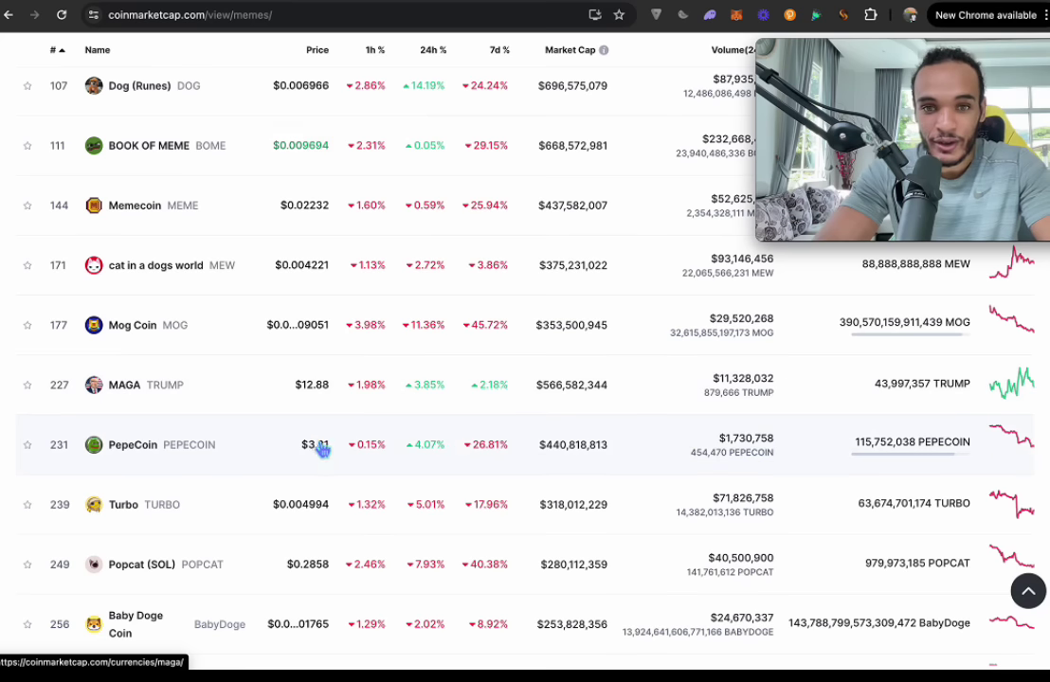
click(513, 457)
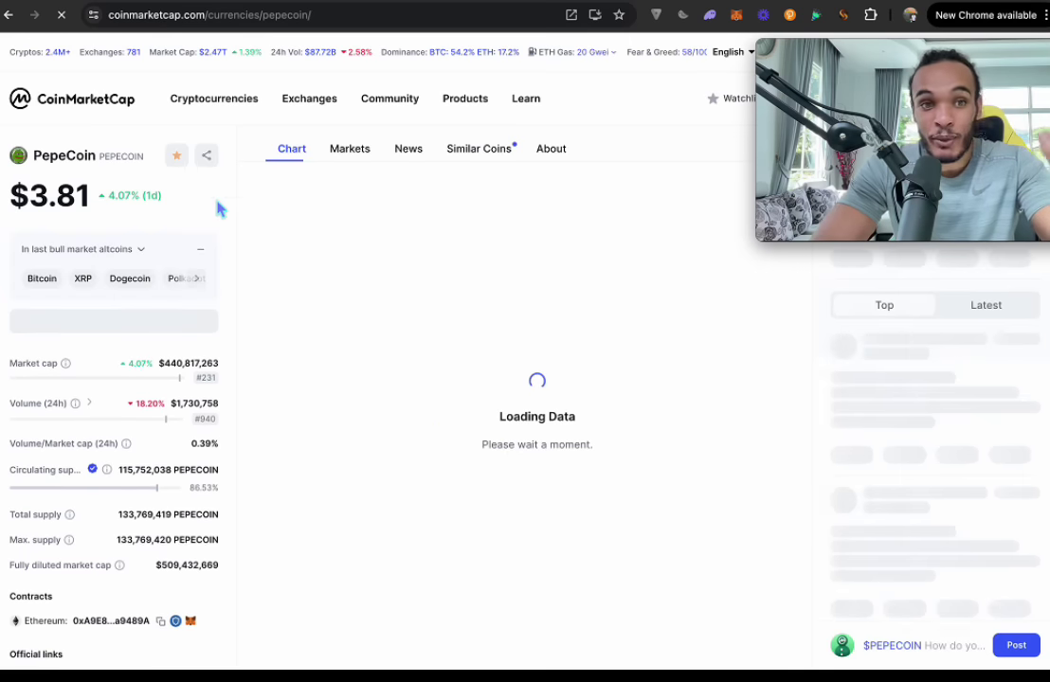
click(15, 19)
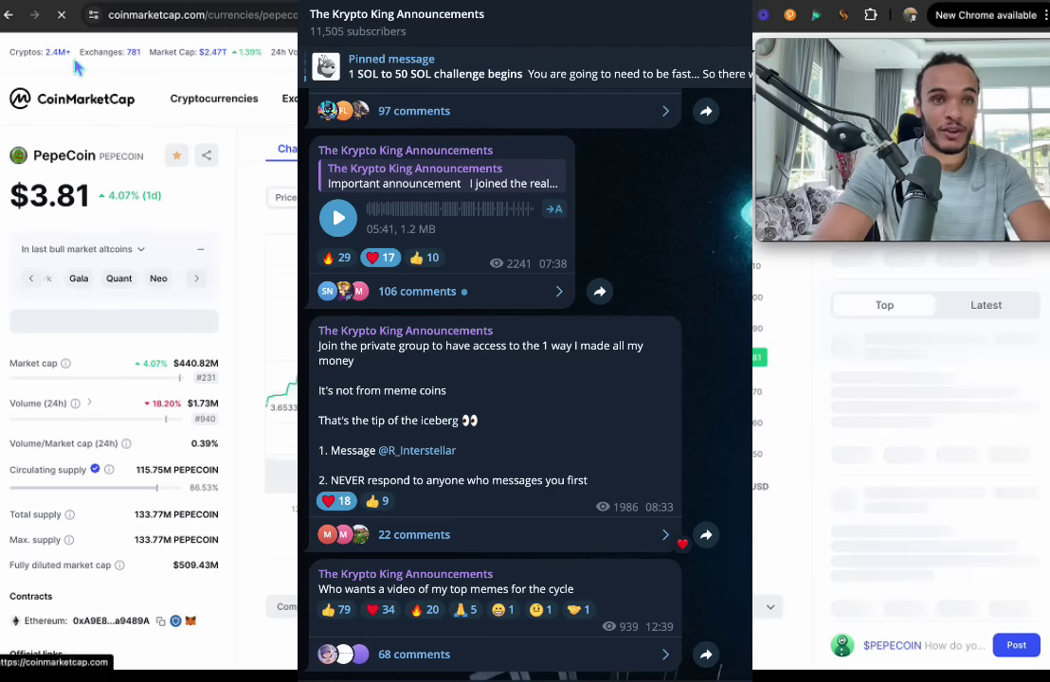
Step: Dismiss the Telegram announcements overlay to reveal CoinMarketCap's meme token list
click(20, 34)
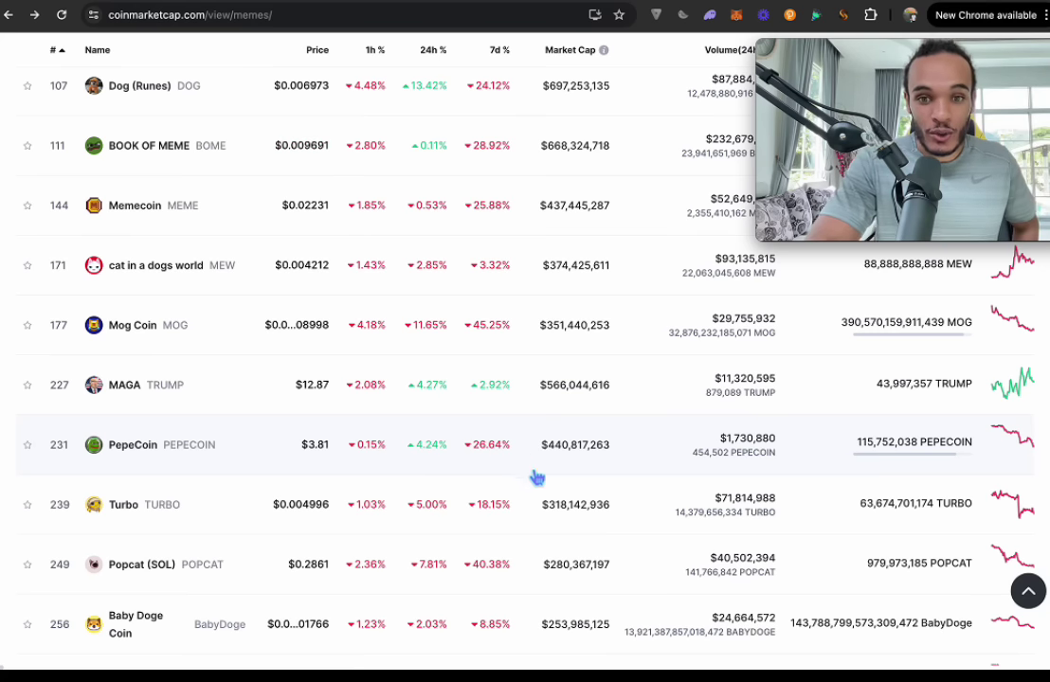
Step: Highlight PepeCoin's market cap in the meme list, open its page, then go back
drag(552, 455, 610, 455)
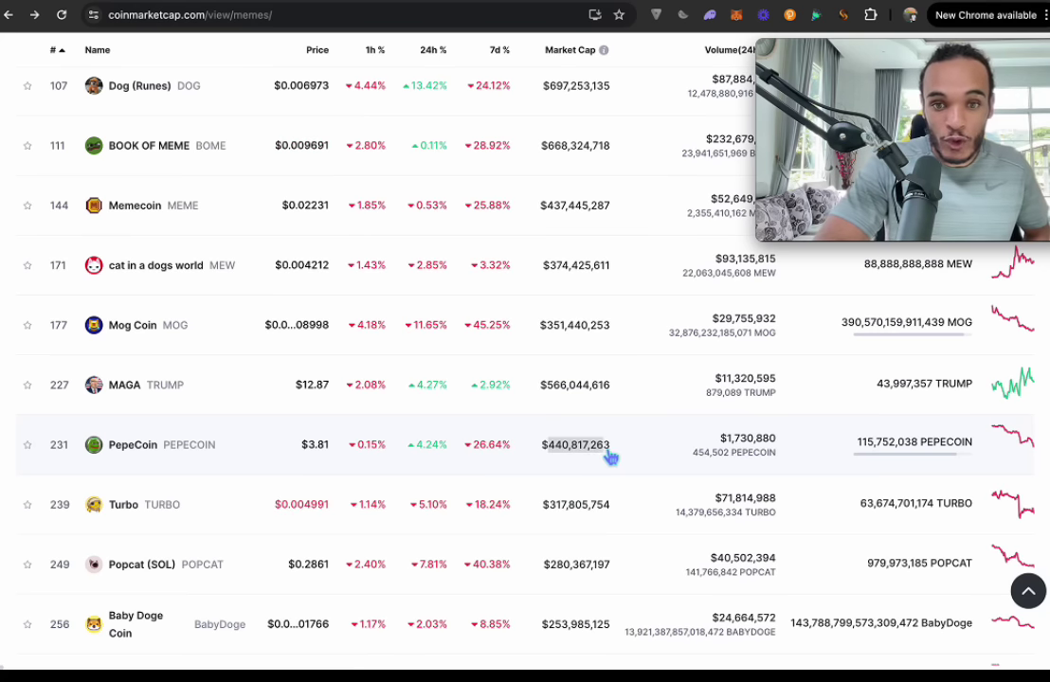
click(614, 457)
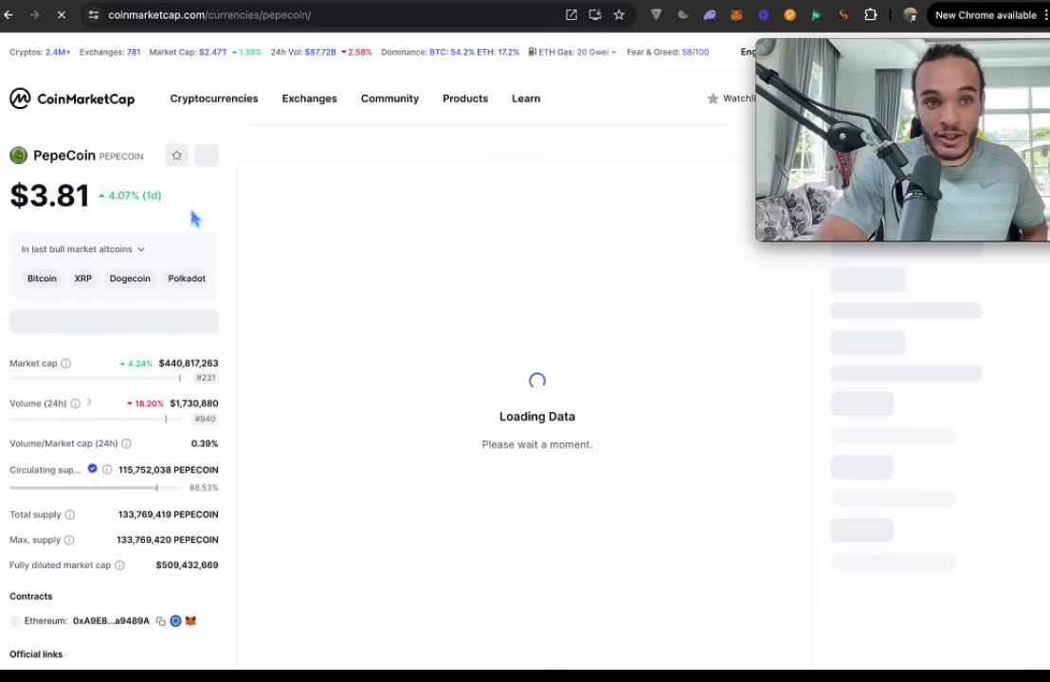
click(9, 29)
scroll(341, 426, up, 1)
scroll(340, 427, up, 3)
scroll(340, 426, up, 1)
scroll(285, 389, up, 1)
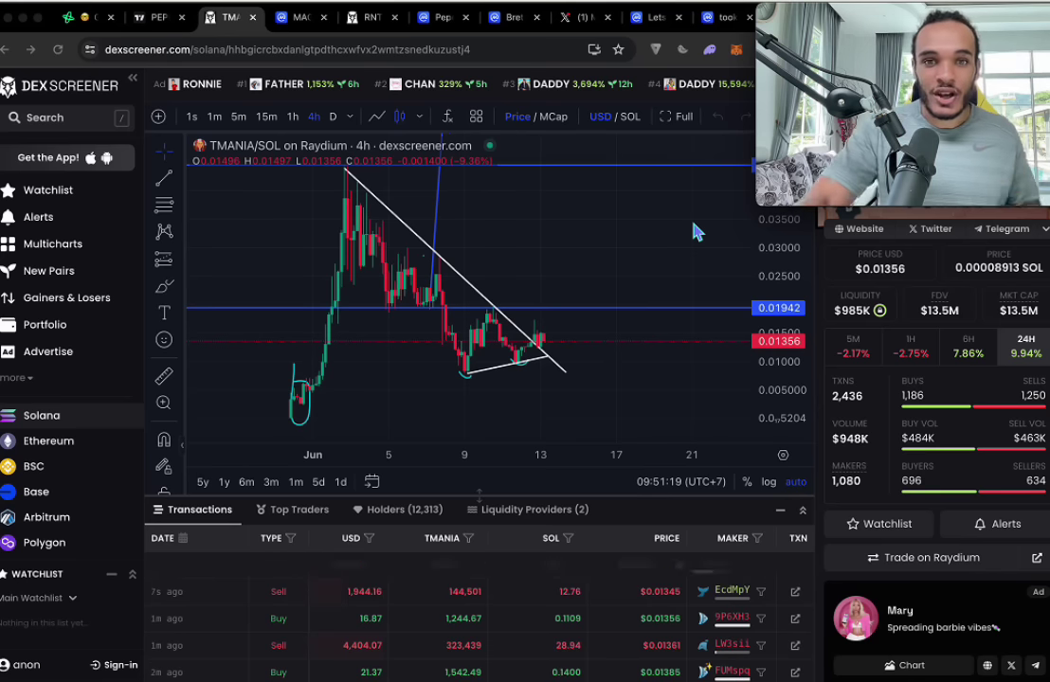
Step: Return to the TMANIA chart and pan it toward later dates
click(304, 17)
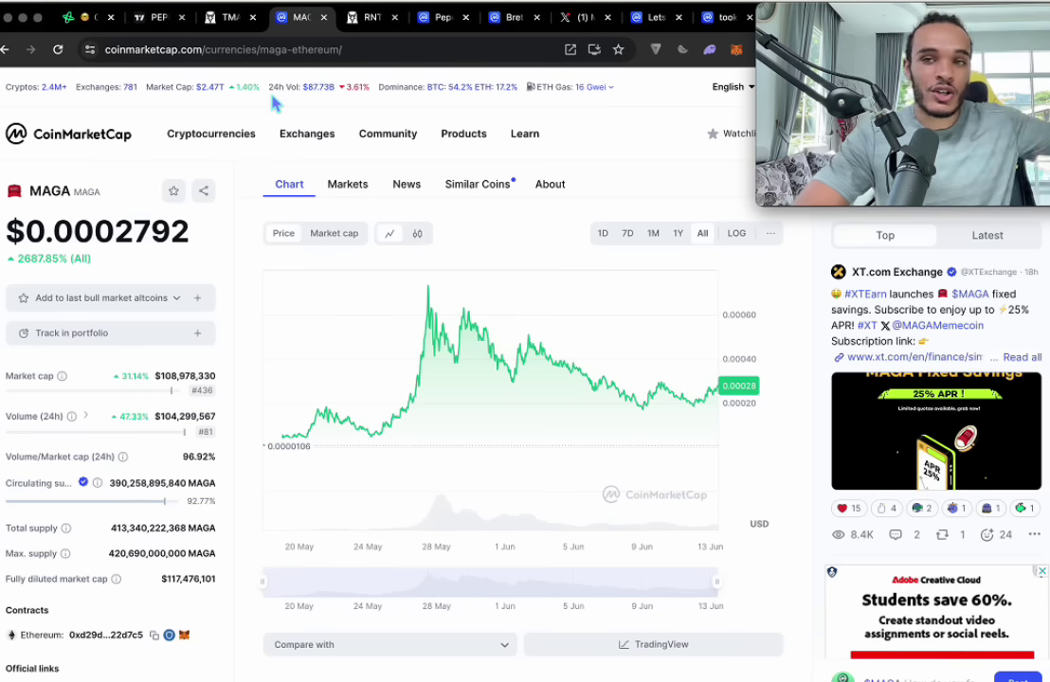
click(227, 17)
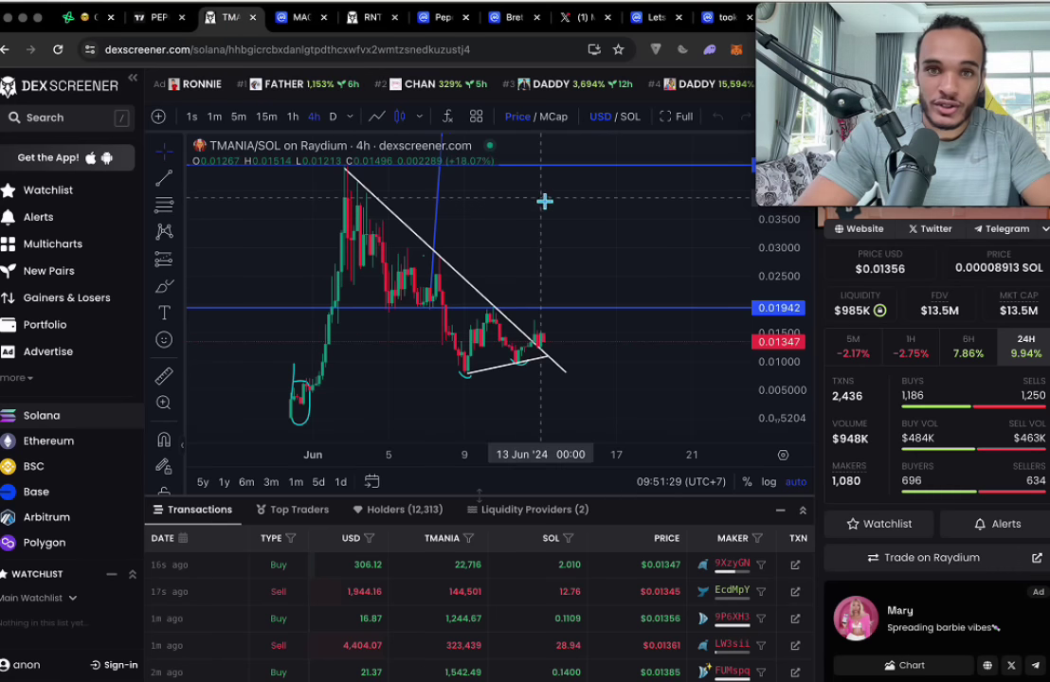
drag(544, 202, 395, 266)
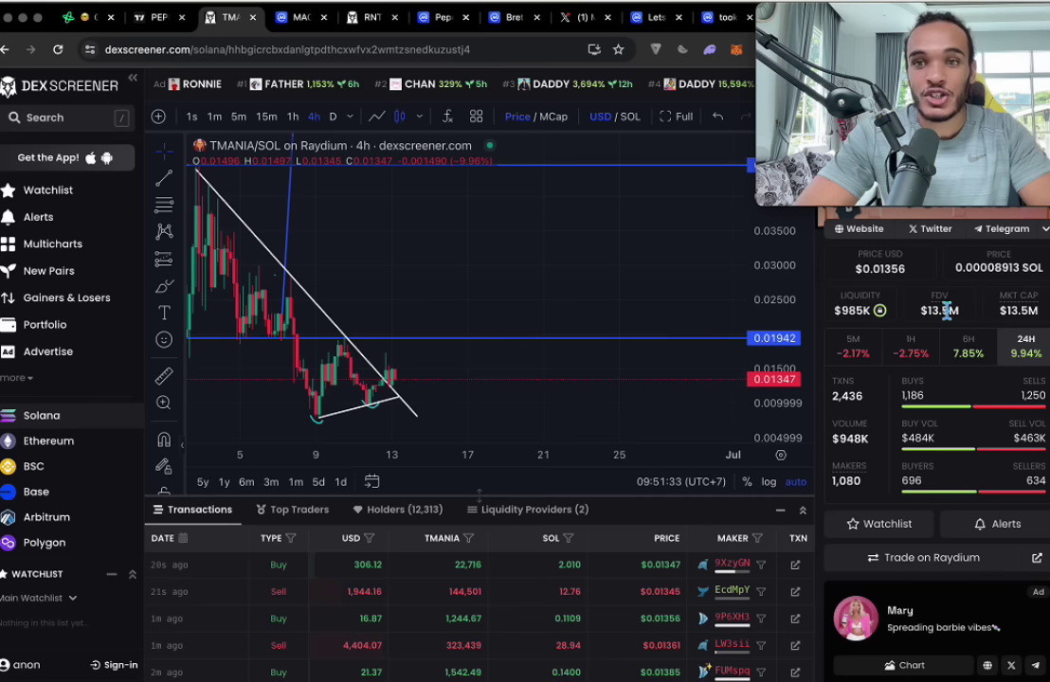
scroll(537, 276, left, 5)
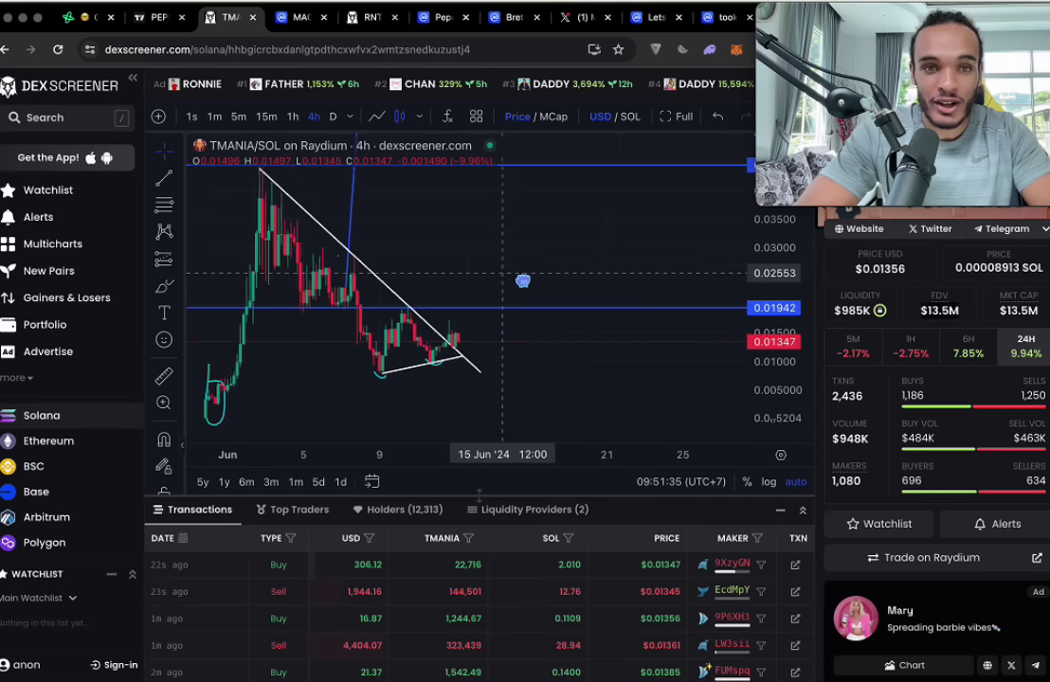
Step: Brush a circle at the trendline touch, trace the triangle swings and sketch an upward breakout, then revisit MAGA
click(164, 286)
drag(405, 253, 382, 274)
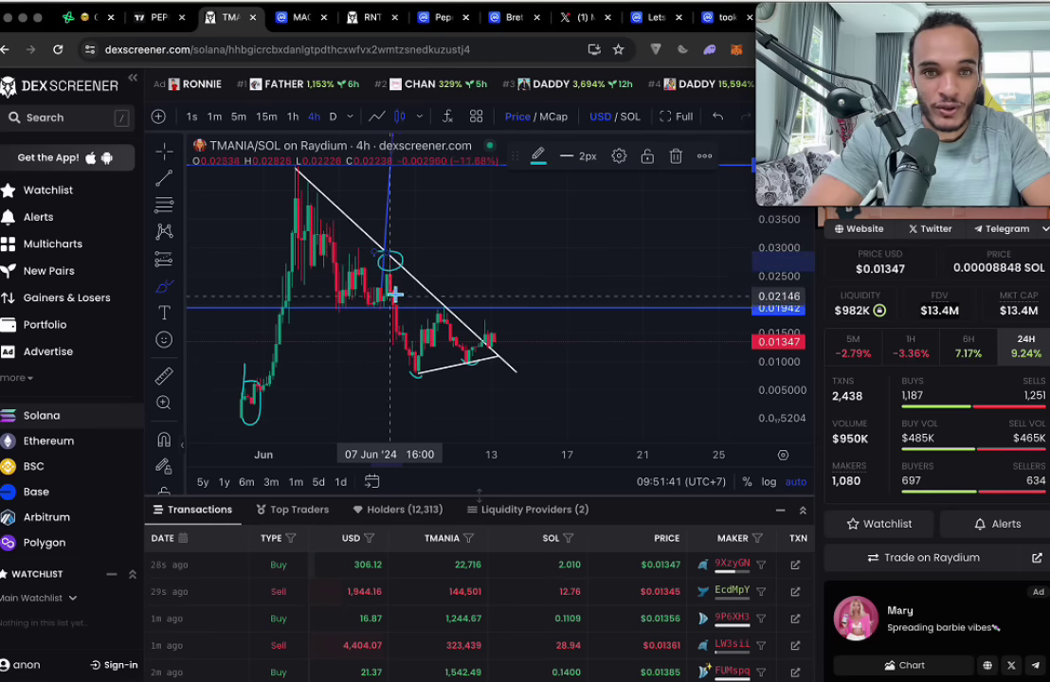
drag(396, 320, 464, 365)
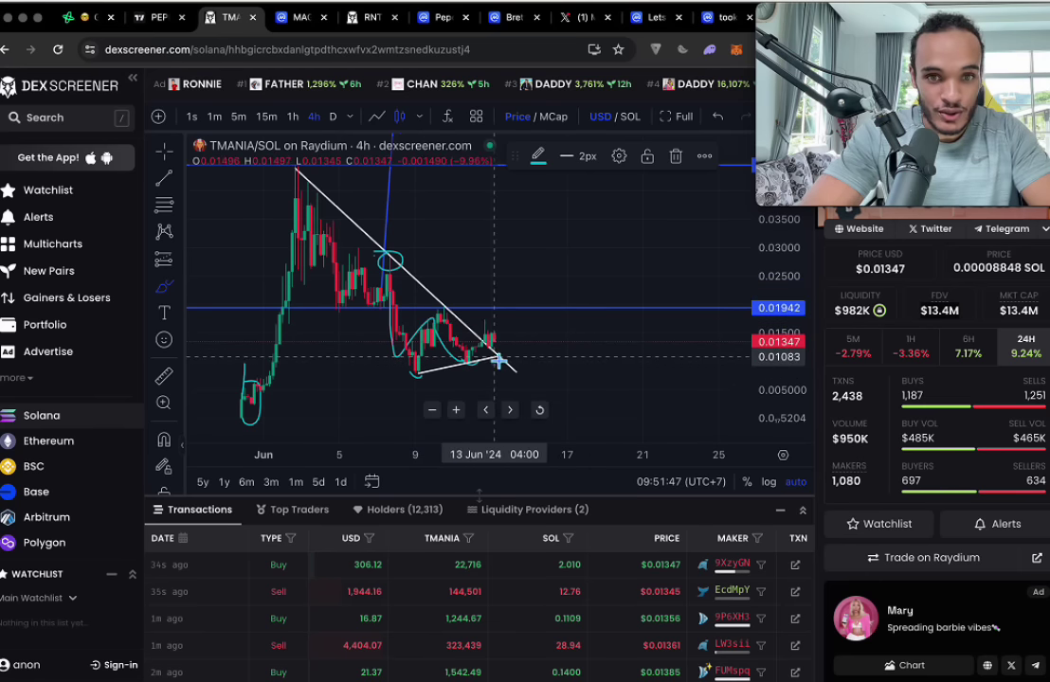
mouse_move(499, 358)
mouse_down()
mouse_move(560, 351)
mouse_move(536, 346)
mouse_move(546, 347)
mouse_move(577, 266)
mouse_move(565, 268)
mouse_up()
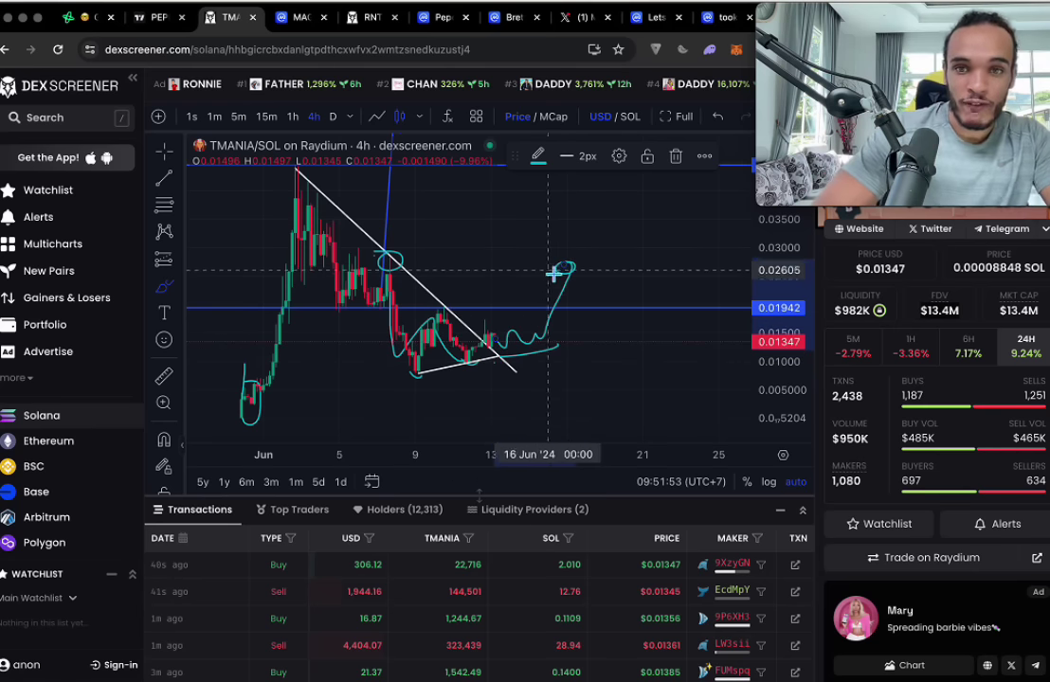
scroll(589, 281, right, 3)
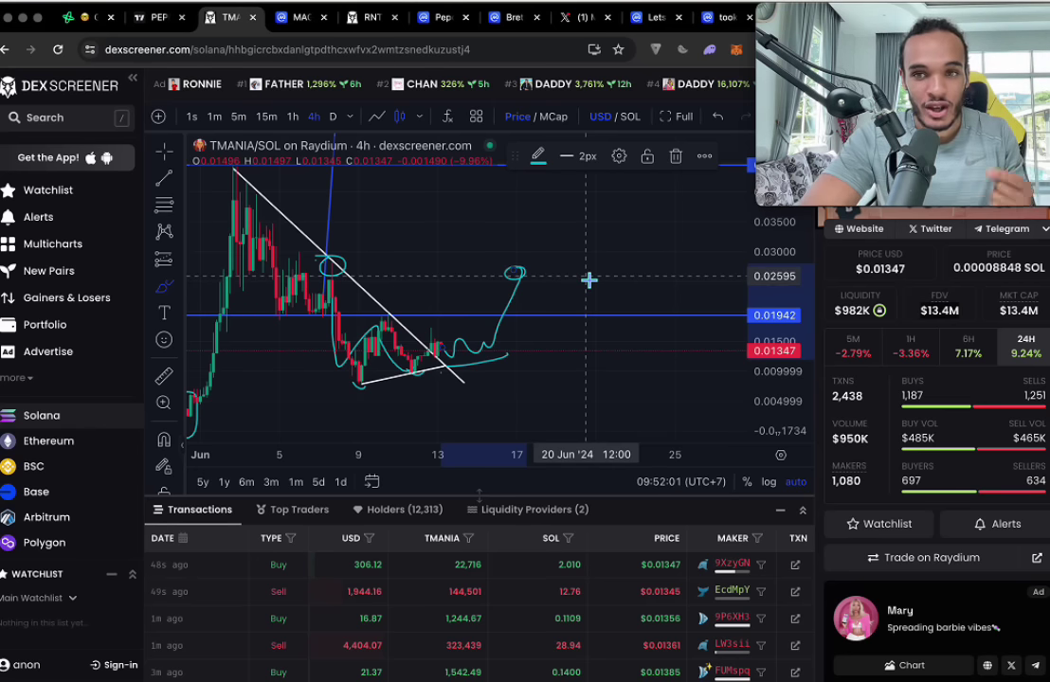
click(318, 27)
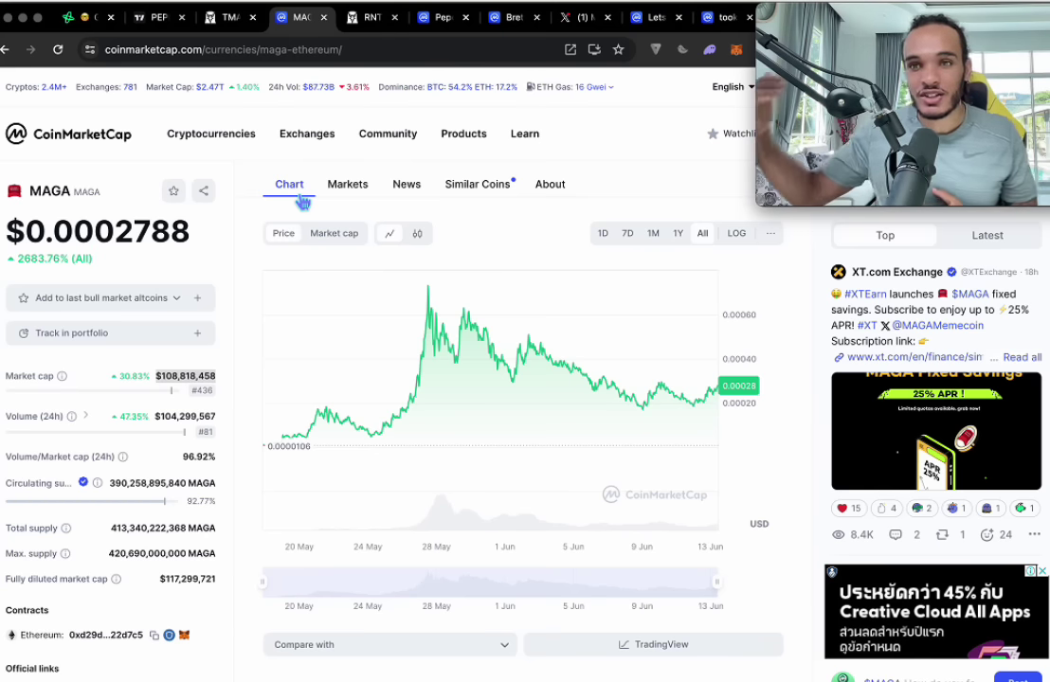
Step: Check MAGA's coin page, select its ticker symbol, then switch to the RNT/SOL chart
click(232, 19)
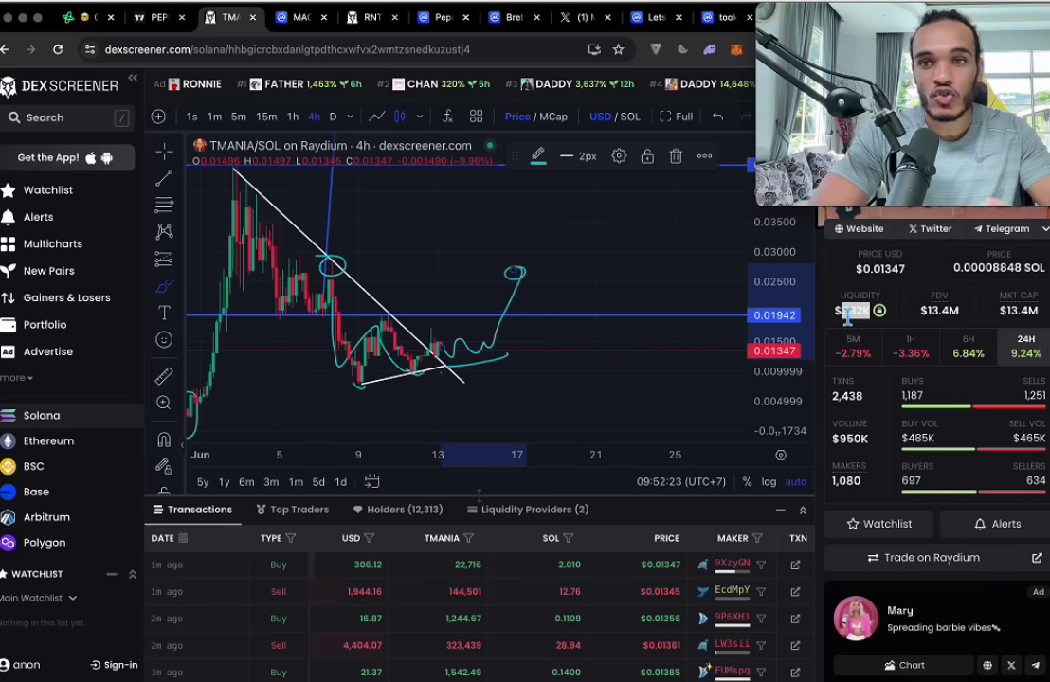
click(301, 19)
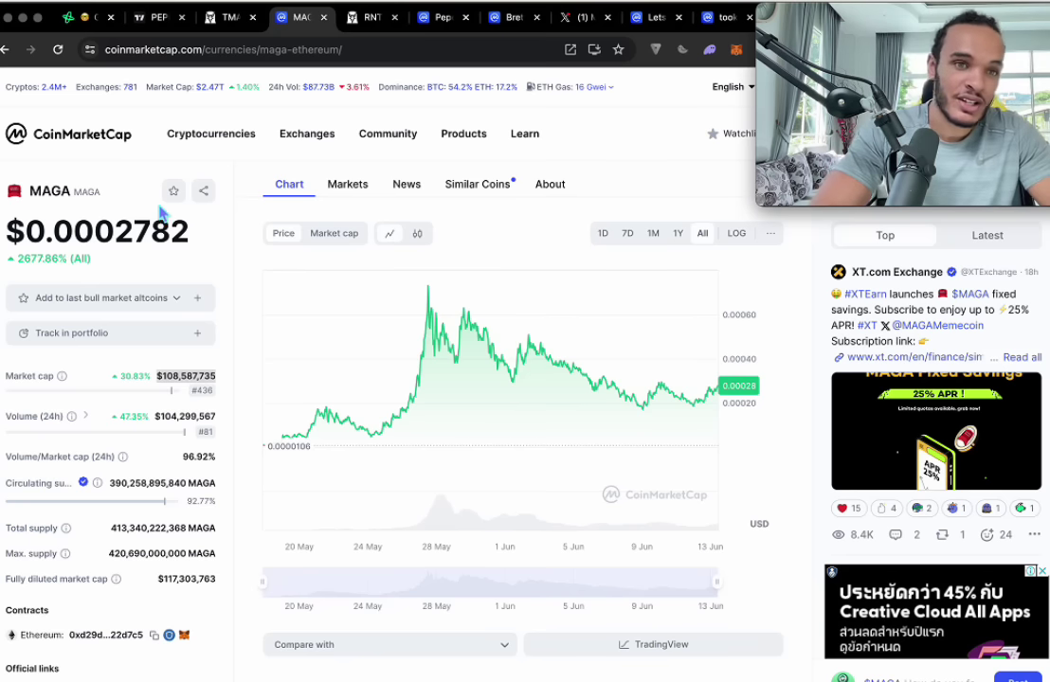
double_click(84, 192)
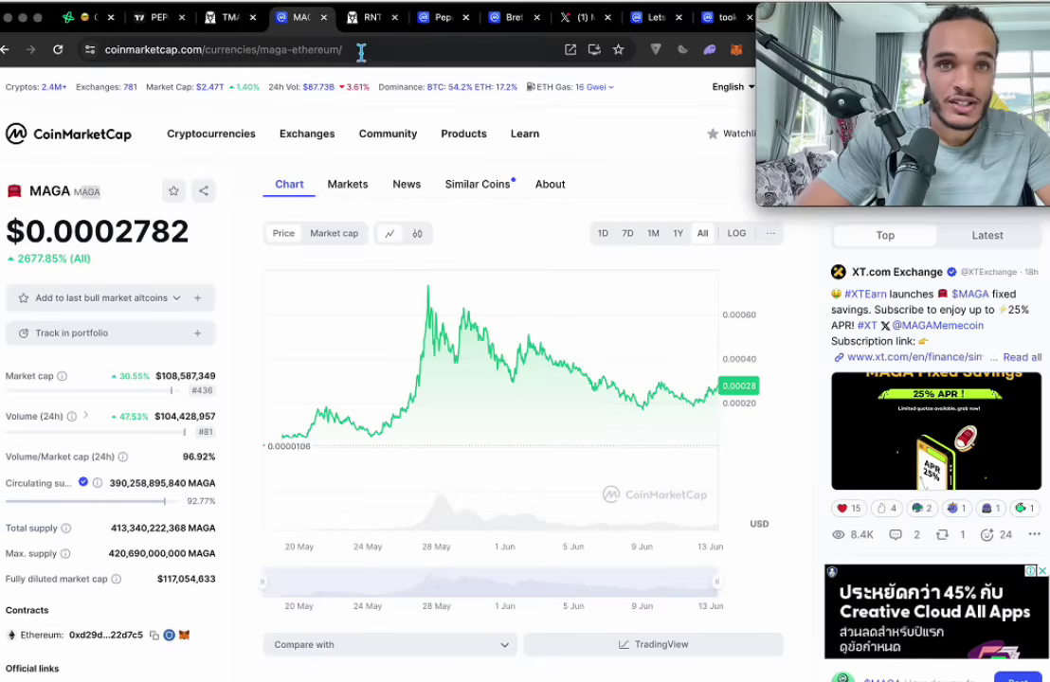
click(365, 17)
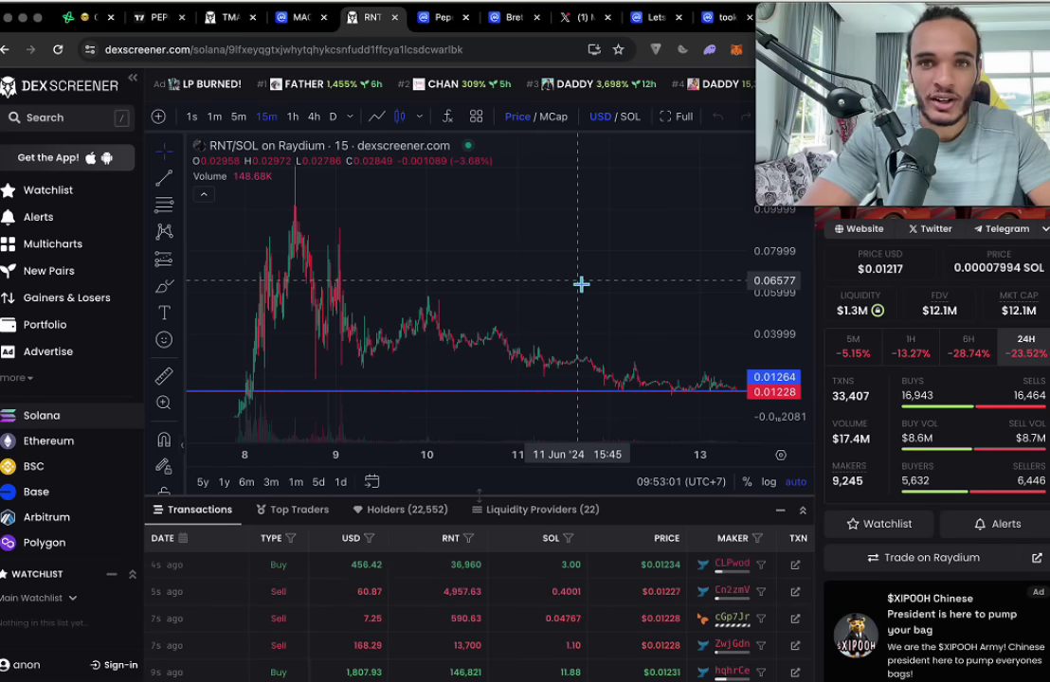
scroll(587, 315, up, 3)
scroll(587, 315, up, 3)
scroll(587, 315, up, 3)
scroll(587, 315, up, 2)
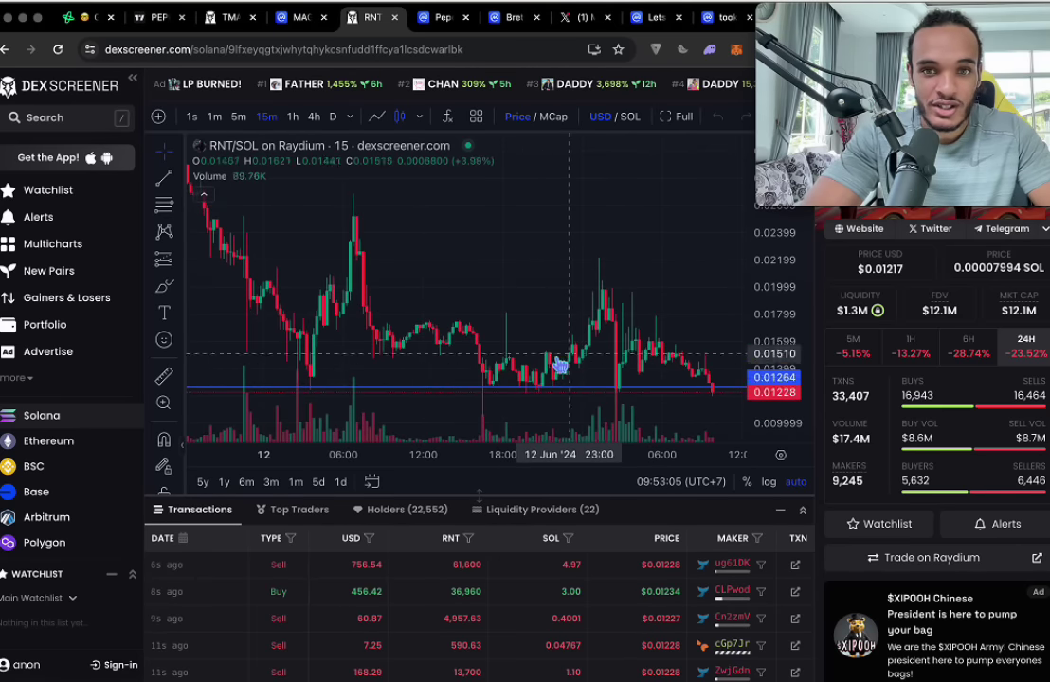
Step: Compress the RNT/SOL price scale, circle the latest price at the blue line, and pan ahead
drag(787, 370, 787, 403)
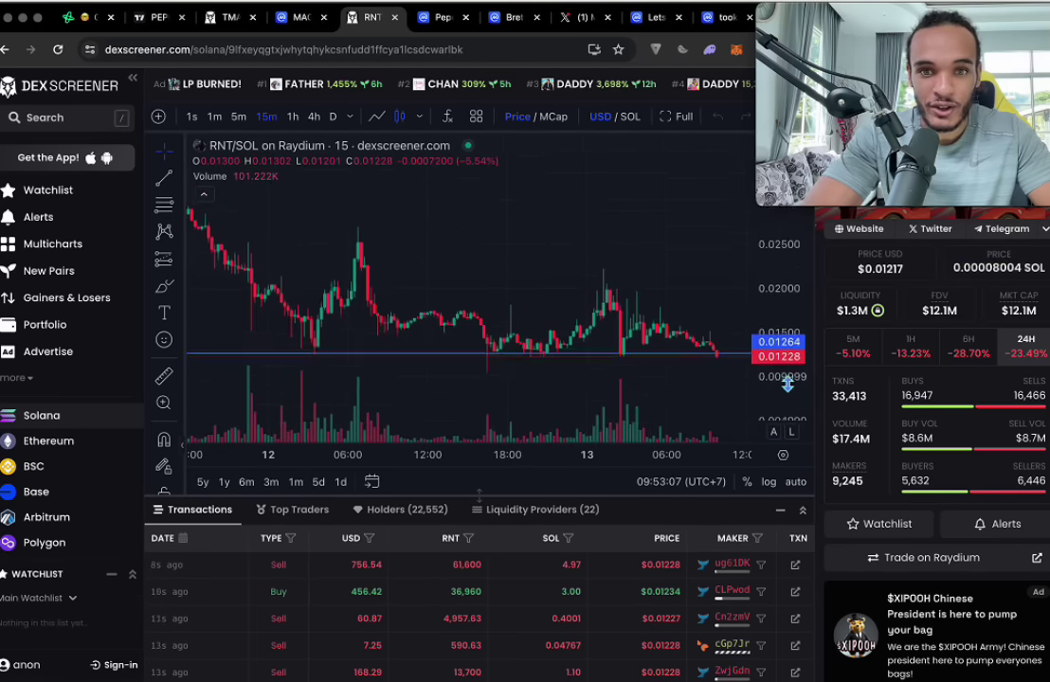
scroll(663, 353, up, 2)
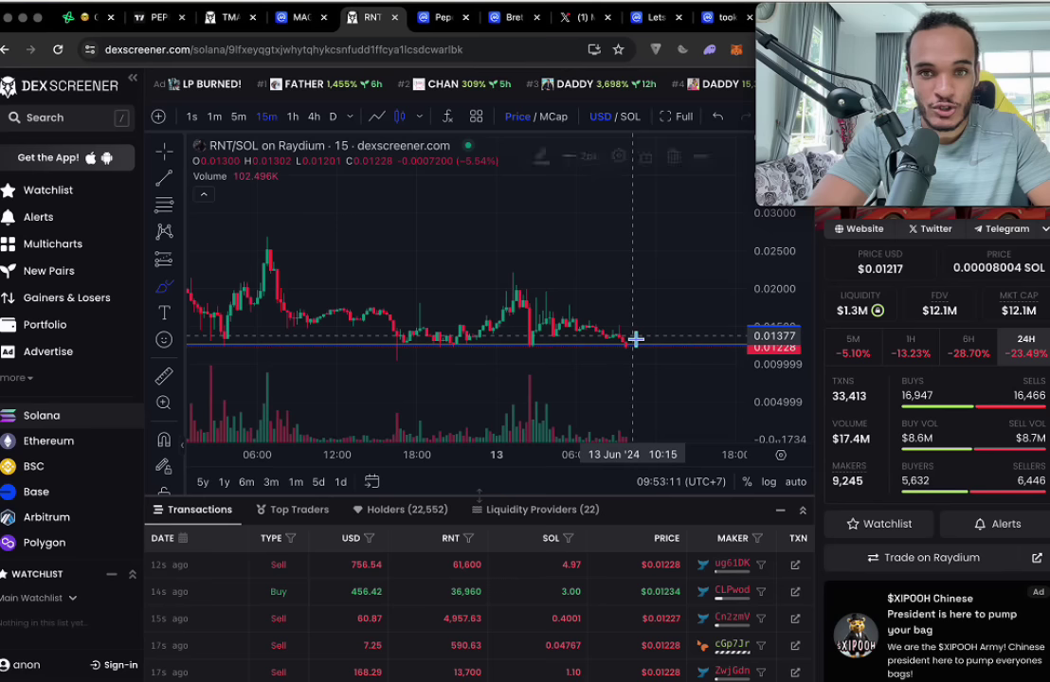
drag(633, 341, 621, 352)
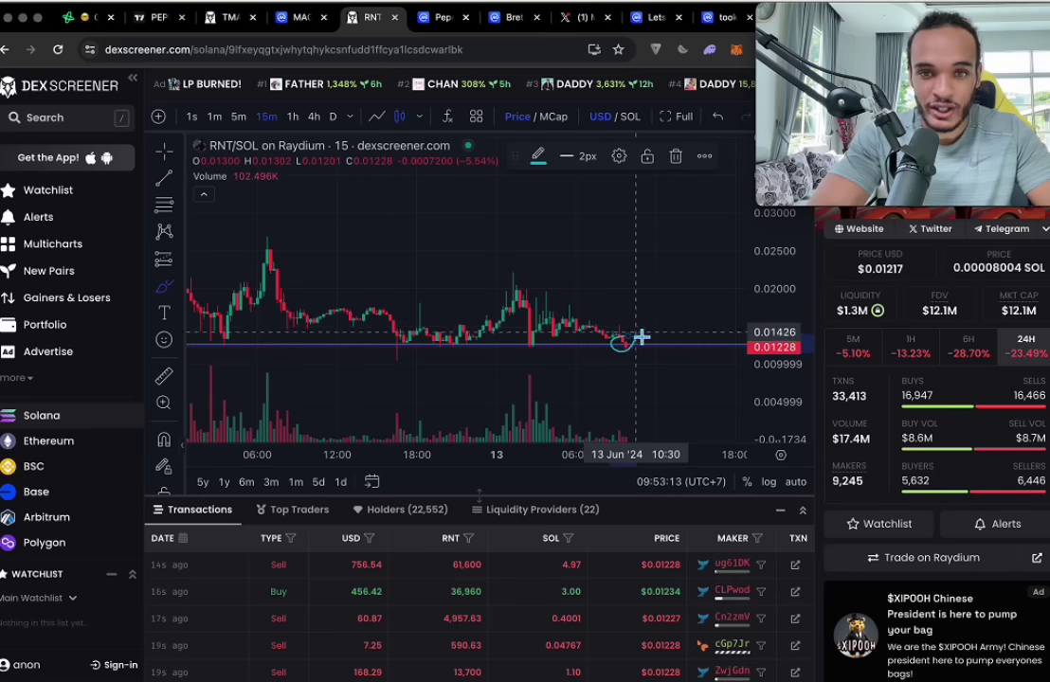
scroll(644, 356, down, 3)
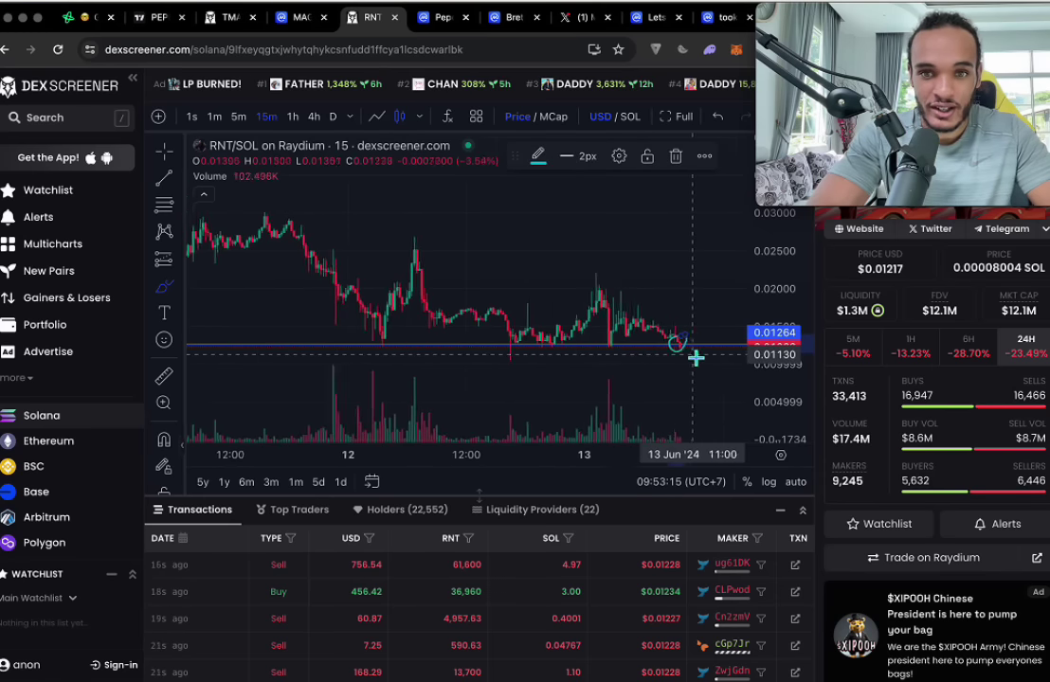
mouse_move(691, 347)
mouse_down()
mouse_move(577, 365)
mouse_move(599, 383)
mouse_up()
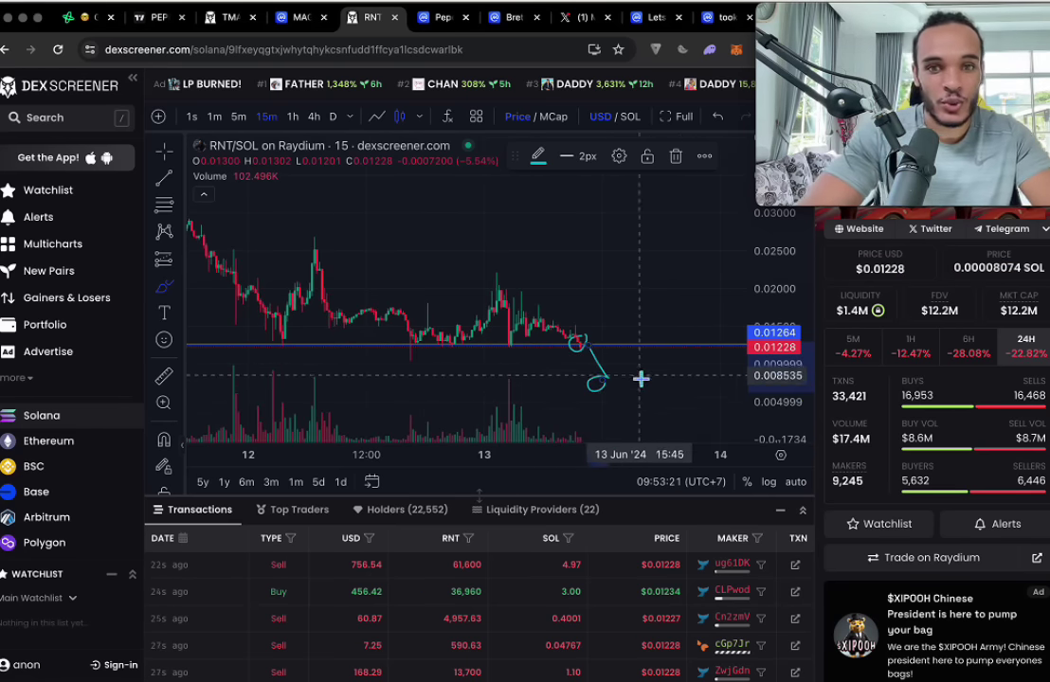
scroll(614, 362, down, 1)
scroll(614, 362, down, 2)
mouse_move(613, 362)
scroll(614, 362, down, 1)
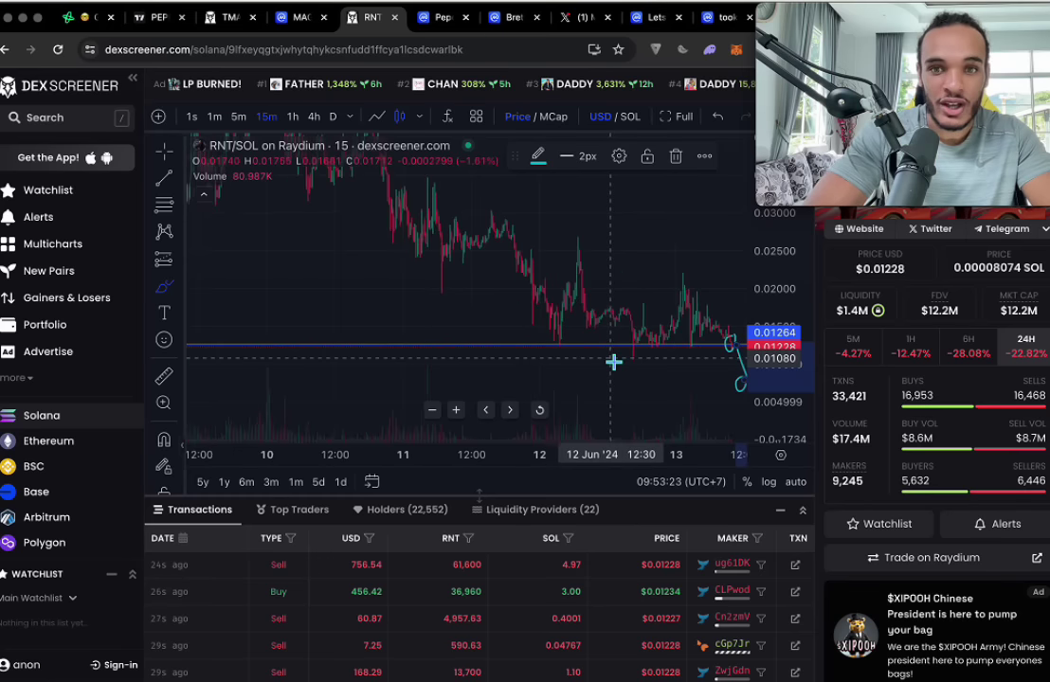
scroll(615, 362, right, 2)
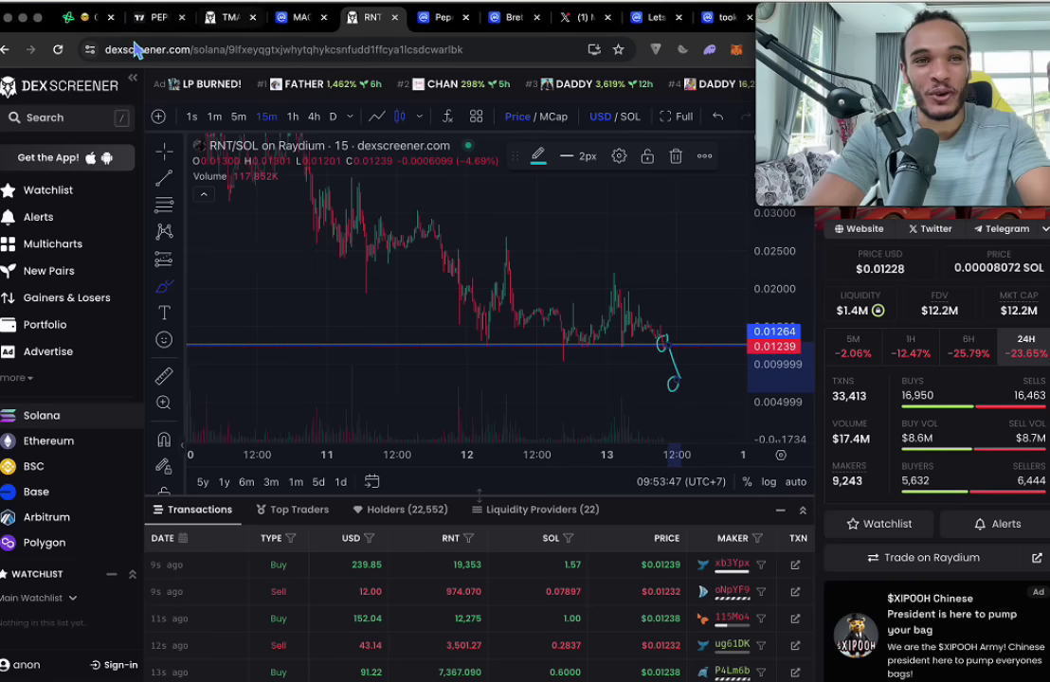
Step: Open and dismiss the token search, then widen the price axis range
click(72, 119)
key(Escape)
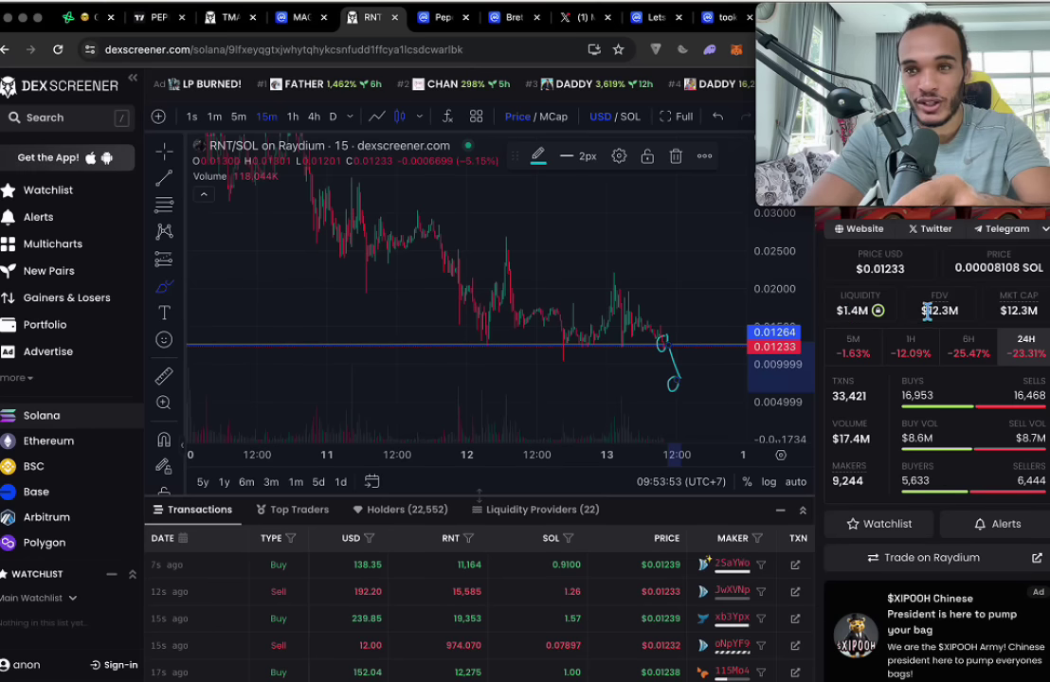
scroll(701, 459, down, 5)
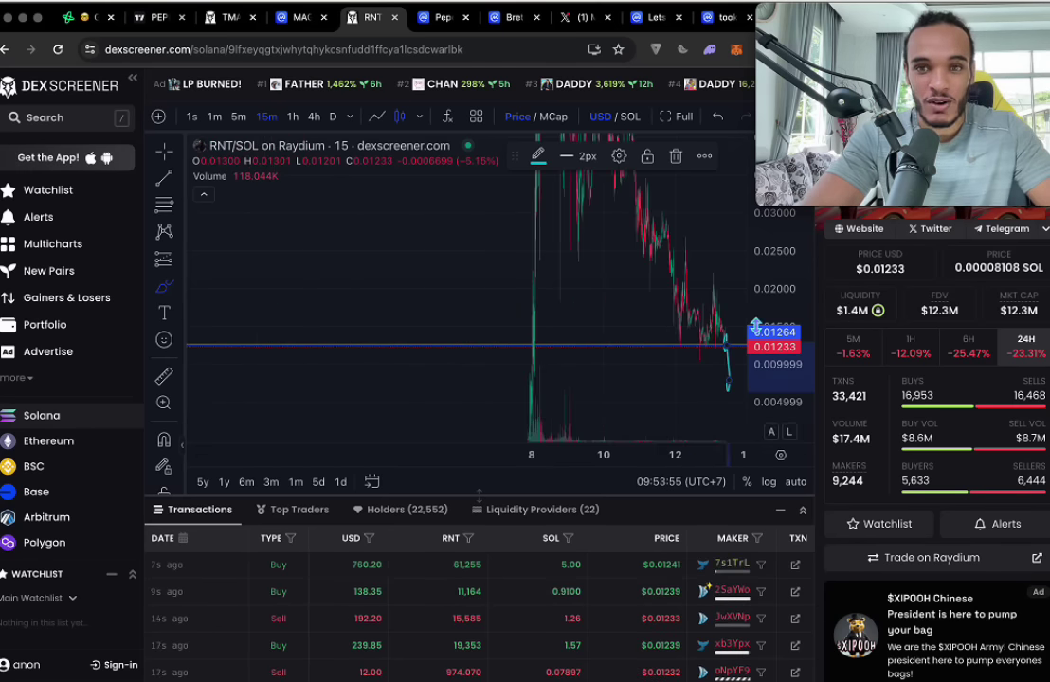
drag(776, 370, 775, 415)
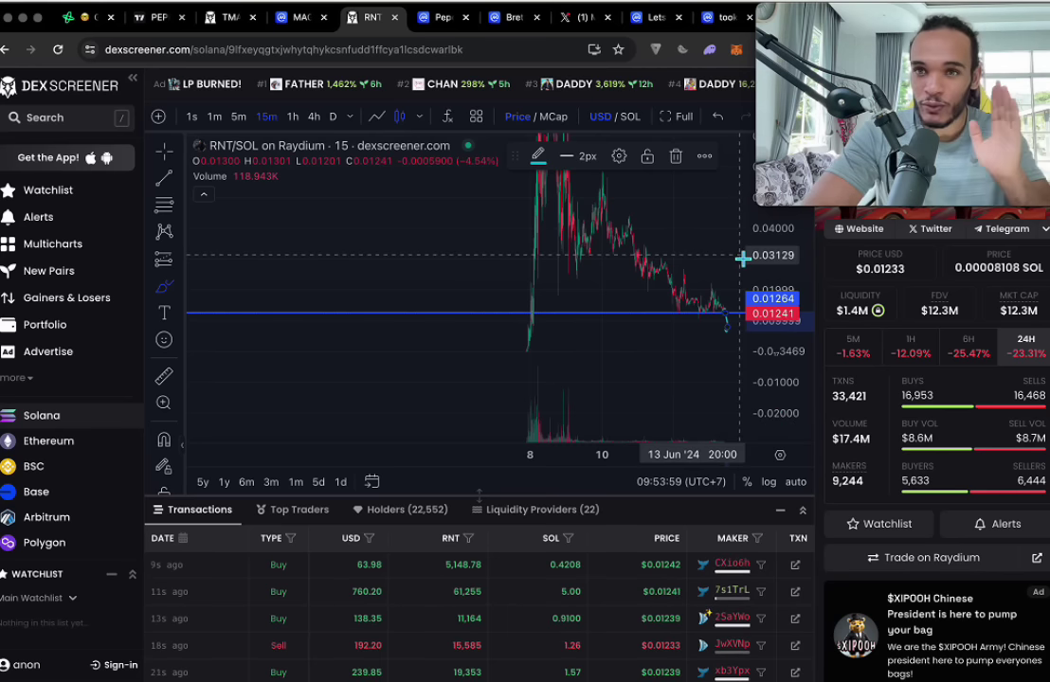
Step: Pass through PepeCoin to the Brett (Based) page and select the All chart range
click(438, 21)
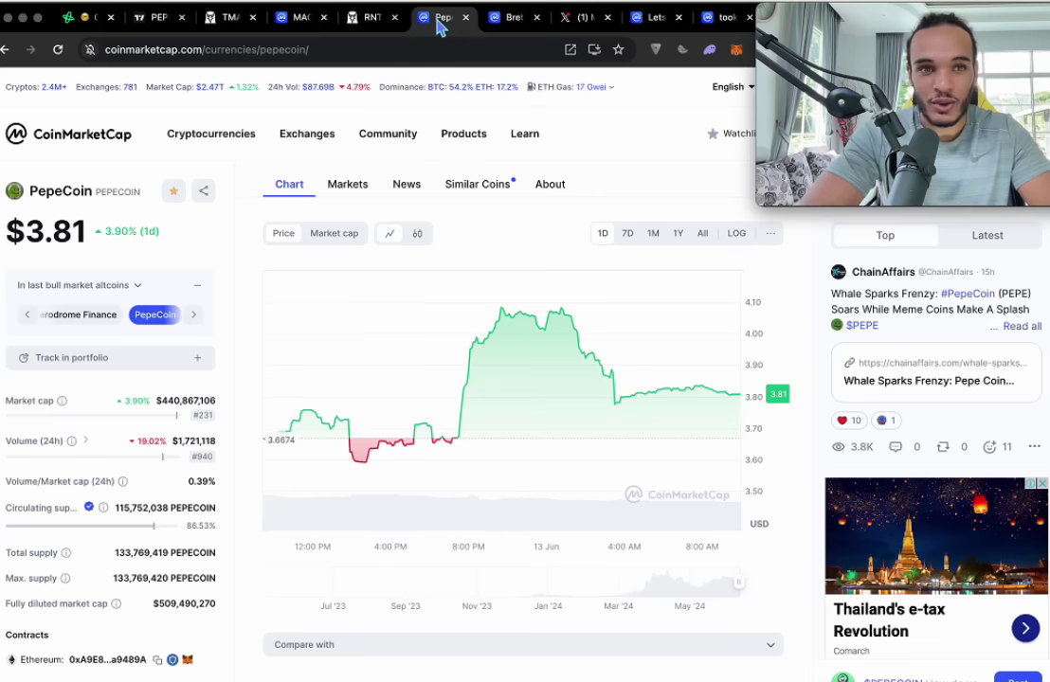
click(509, 17)
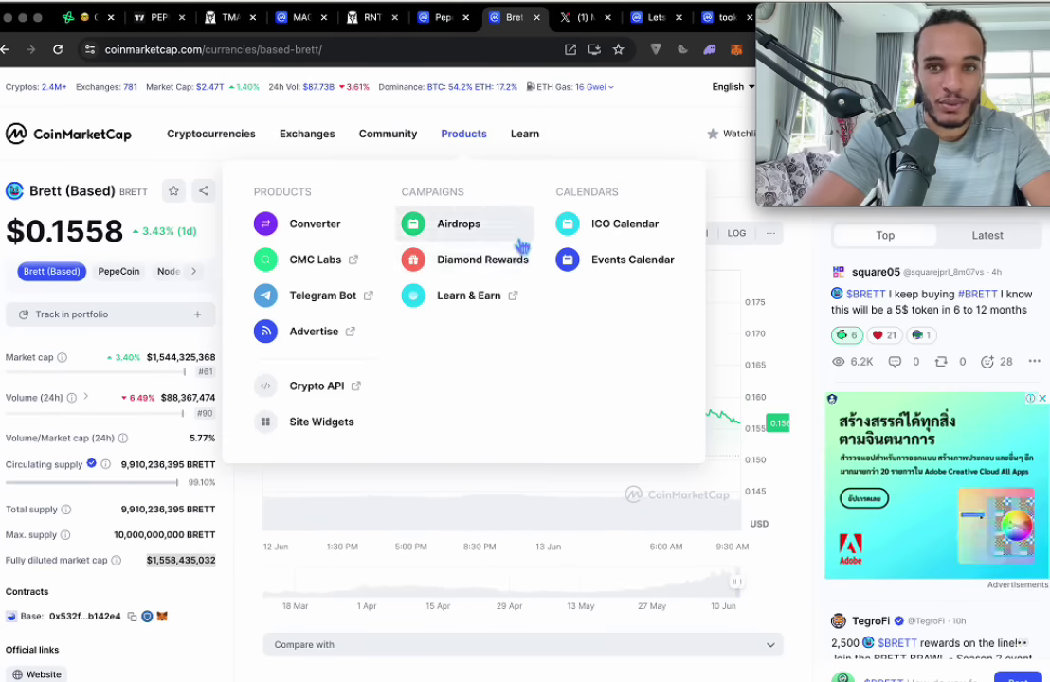
click(702, 234)
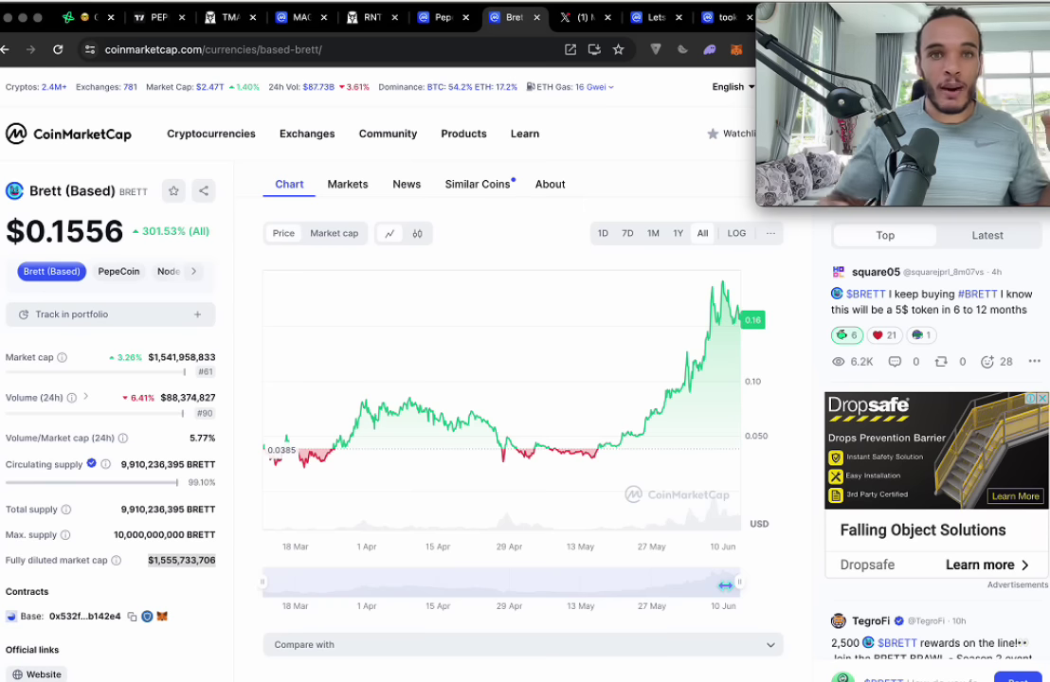
Step: In Top Memes Tokens, view Dogecoin's page, highlight the Dogecoin and Shiba Inu figures, then return to Brett
drag(901, 114, 900, 163)
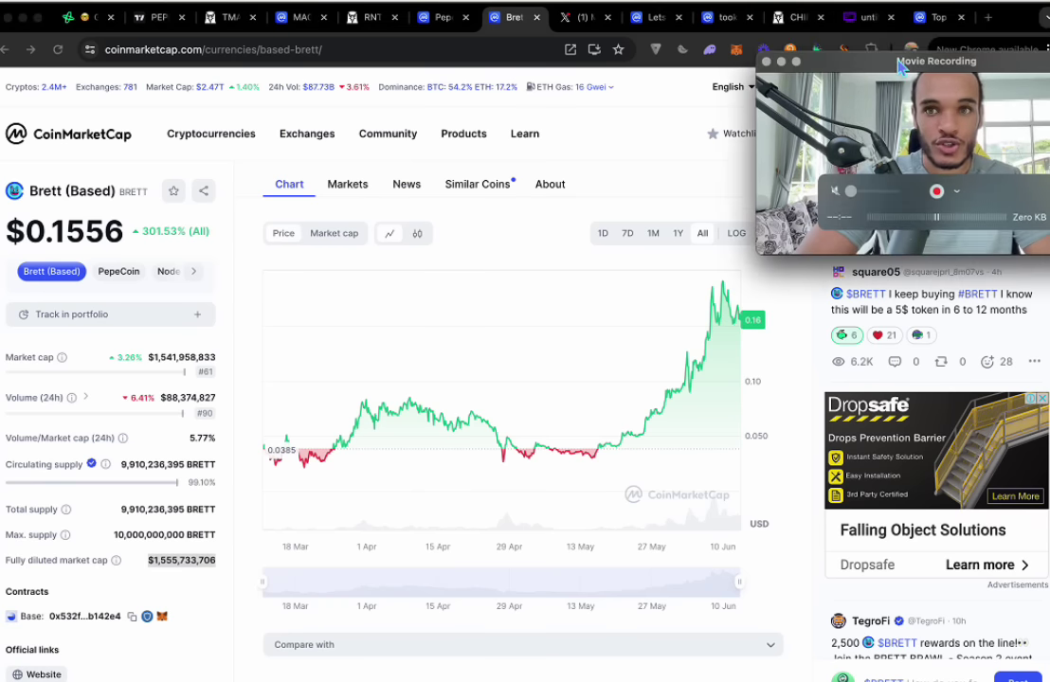
click(936, 17)
scroll(465, 207, up, 3)
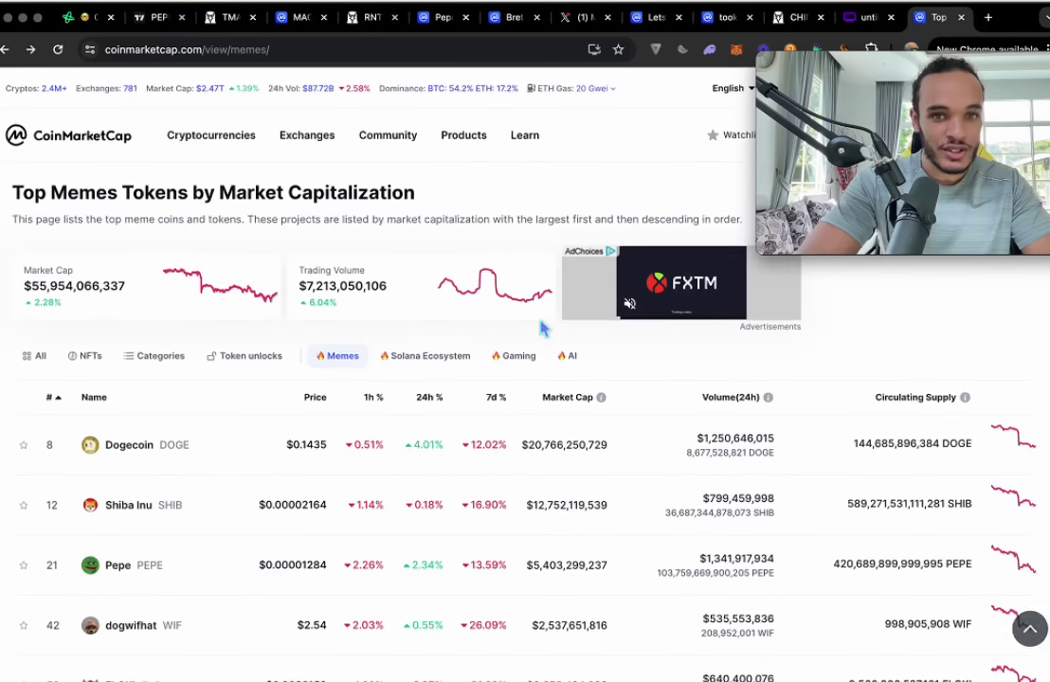
scroll(495, 388, down, 1)
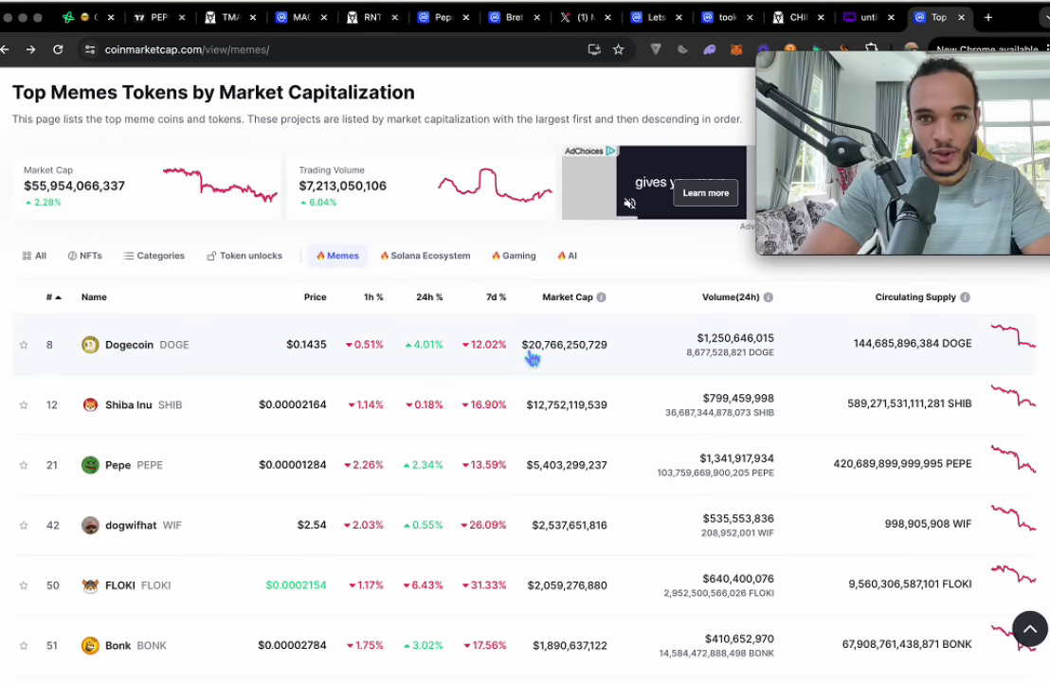
click(616, 353)
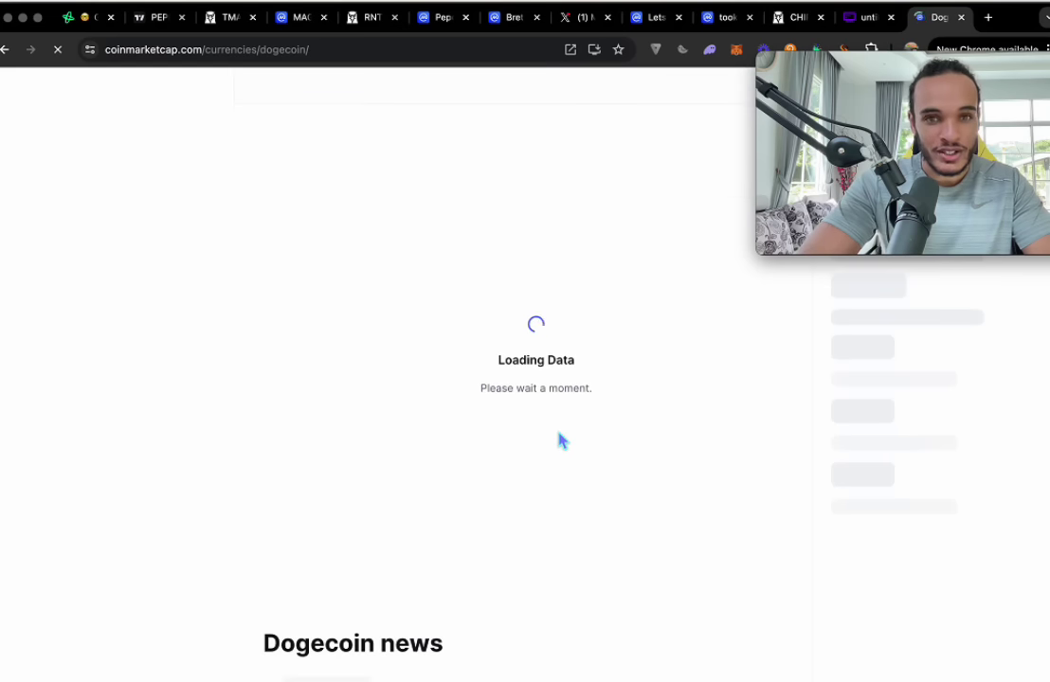
click(6, 49)
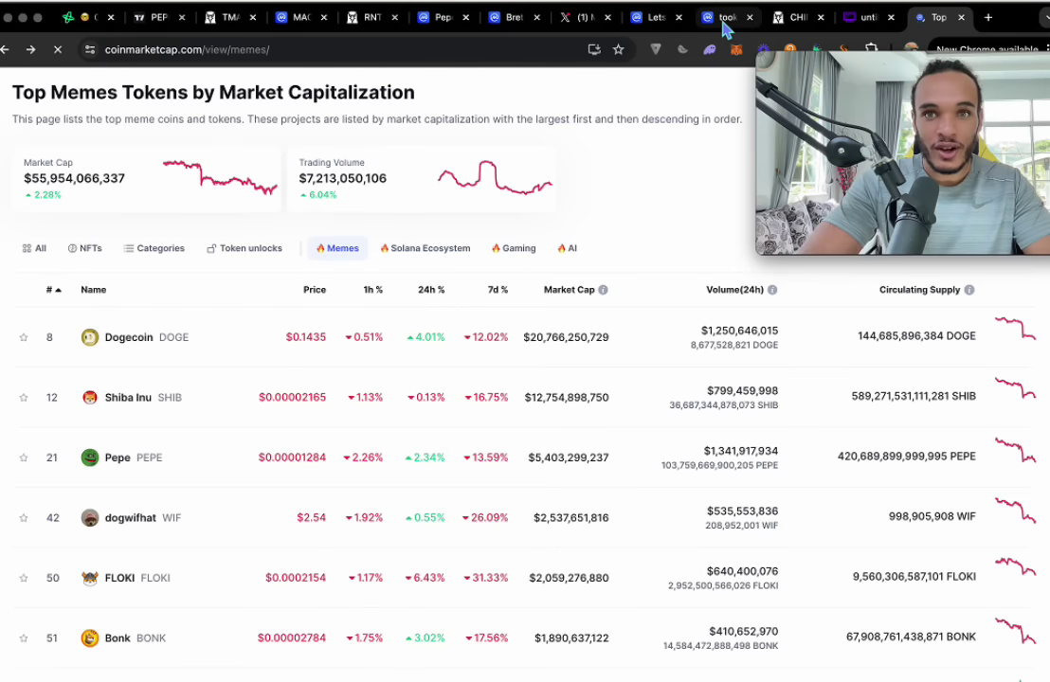
scroll(521, 312, down, 2)
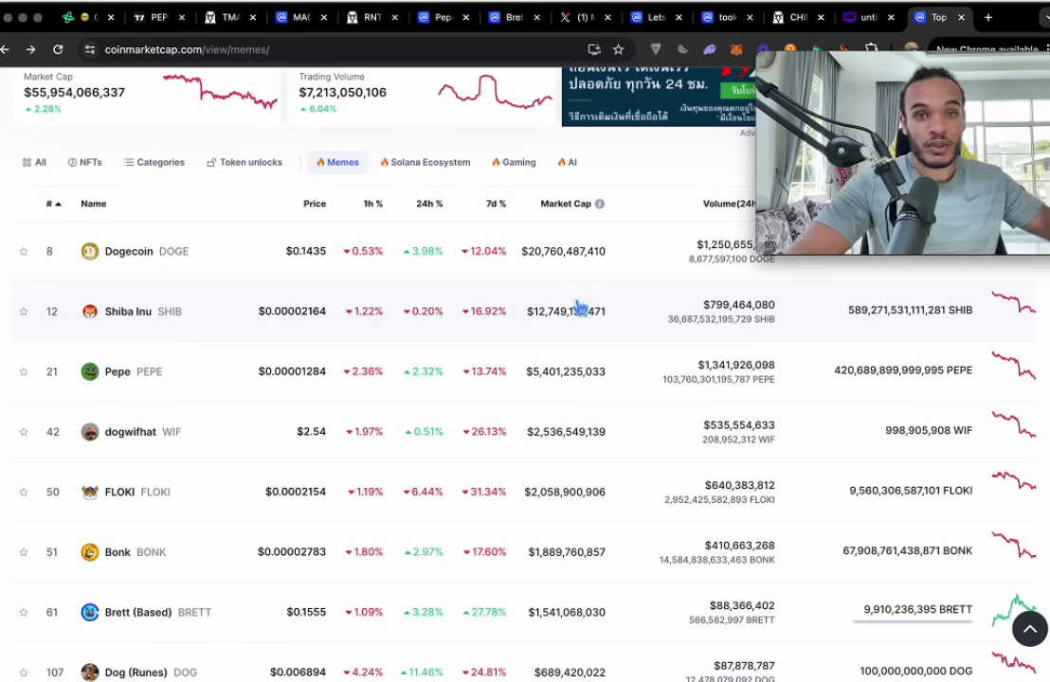
drag(336, 272, 427, 389)
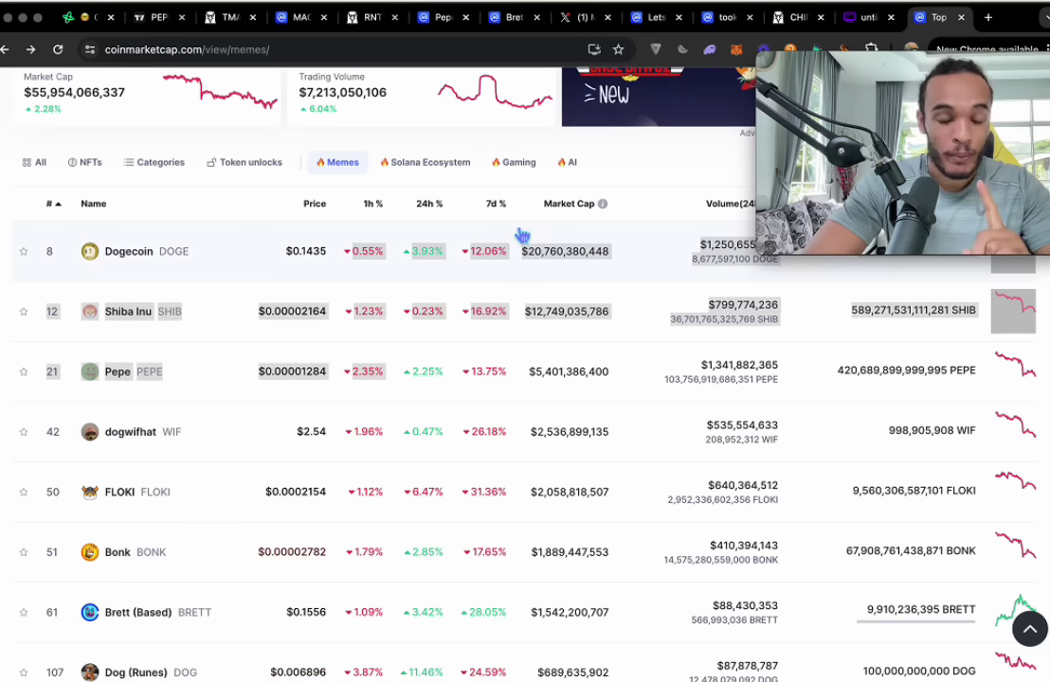
click(525, 19)
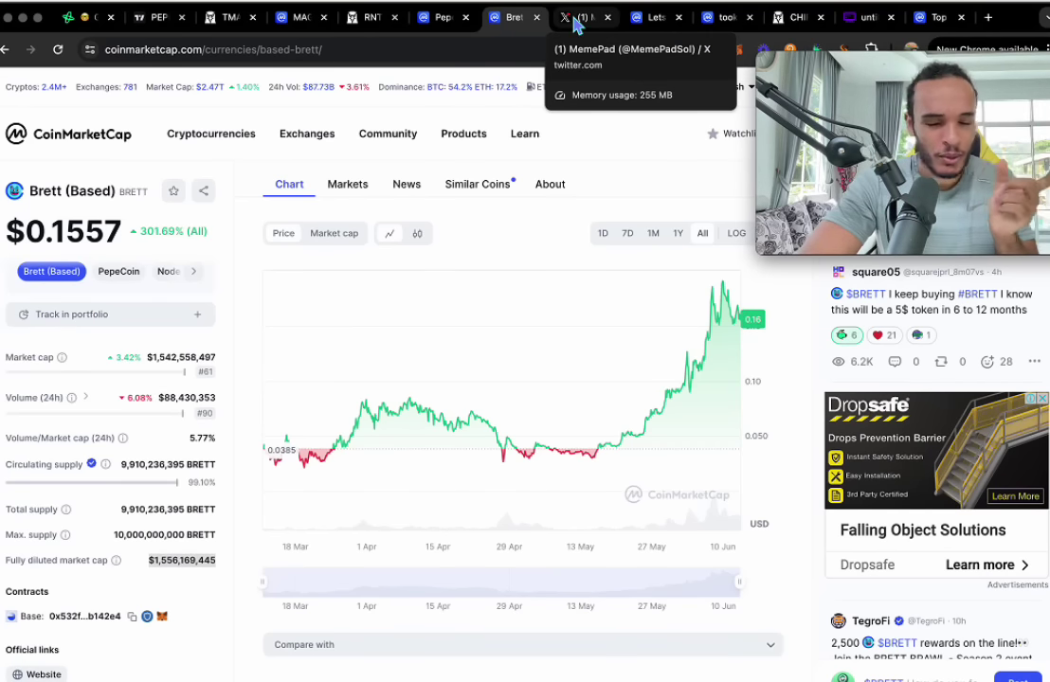
Step: Open MemePad's X profile, zoom in twice to 125%, then switch to the Lets Fuckin Go page
click(575, 19)
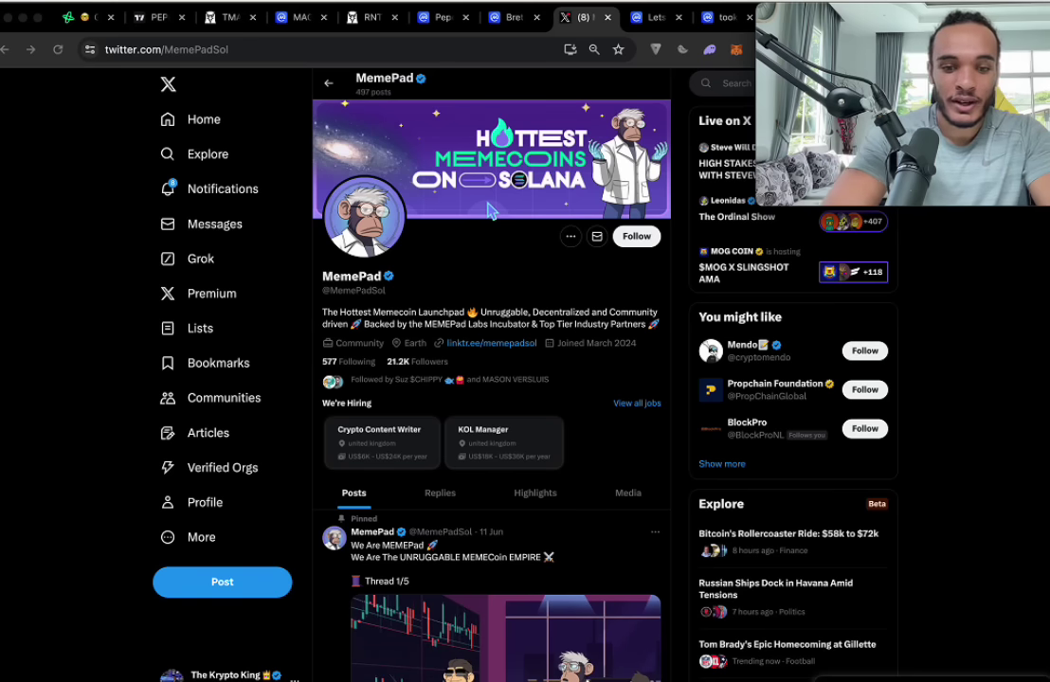
key(ctrl+plus)
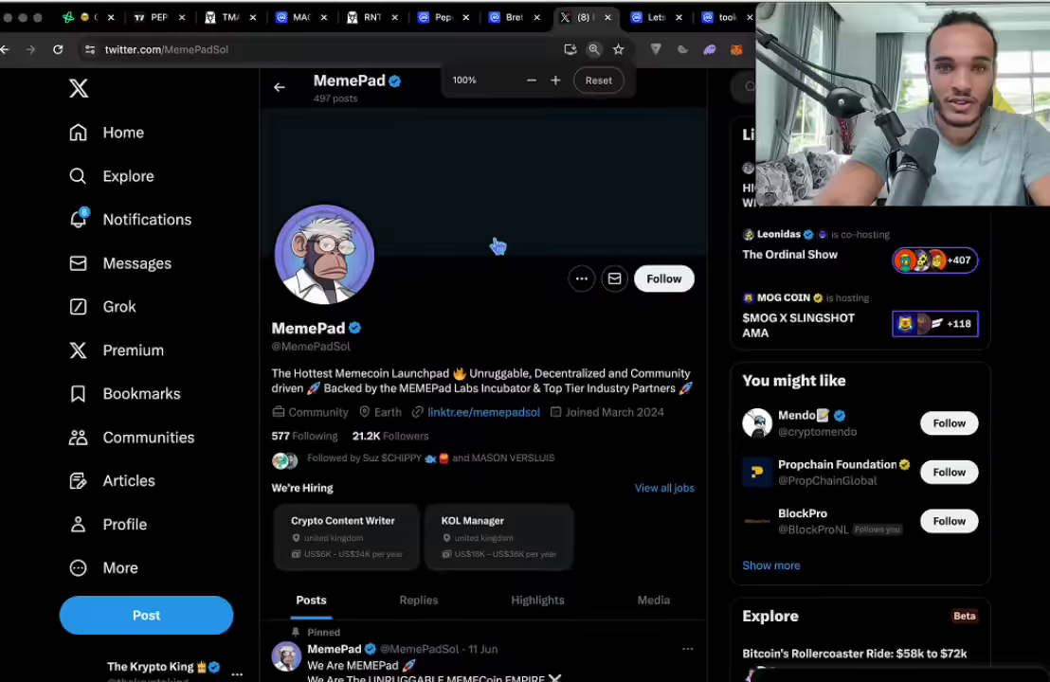
key(ctrl+plus)
scroll(425, 377, down, 2)
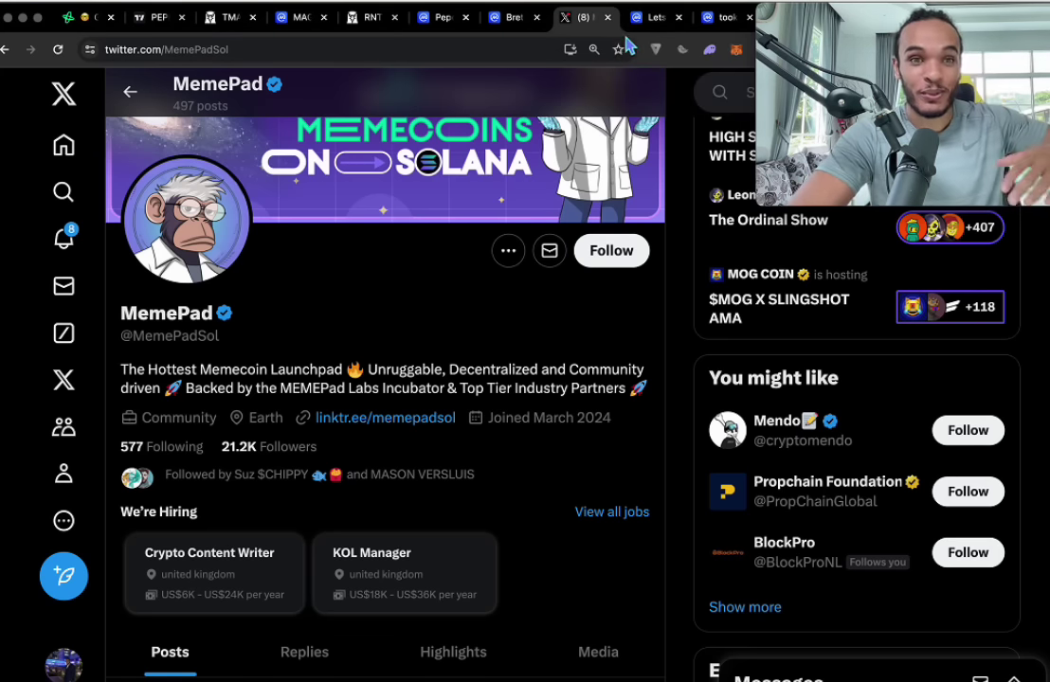
click(659, 21)
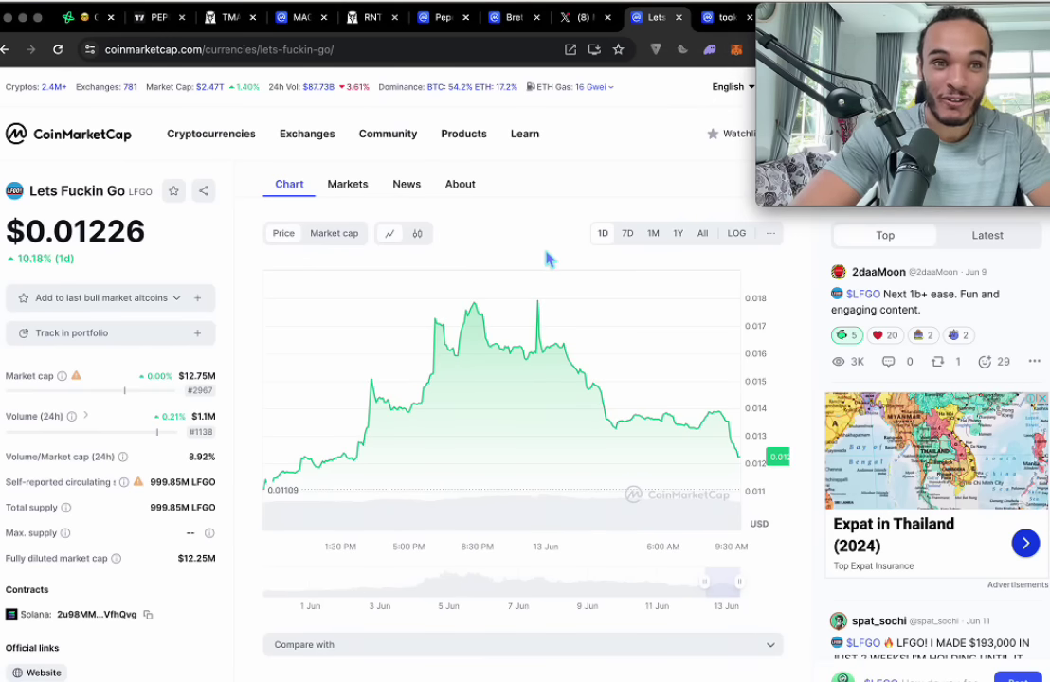
Step: Show LFGO's all-time price chart, then open its X profile and lfgo.space website in new tabs
mouse_move(902, 57)
drag(902, 21, 905, 51)
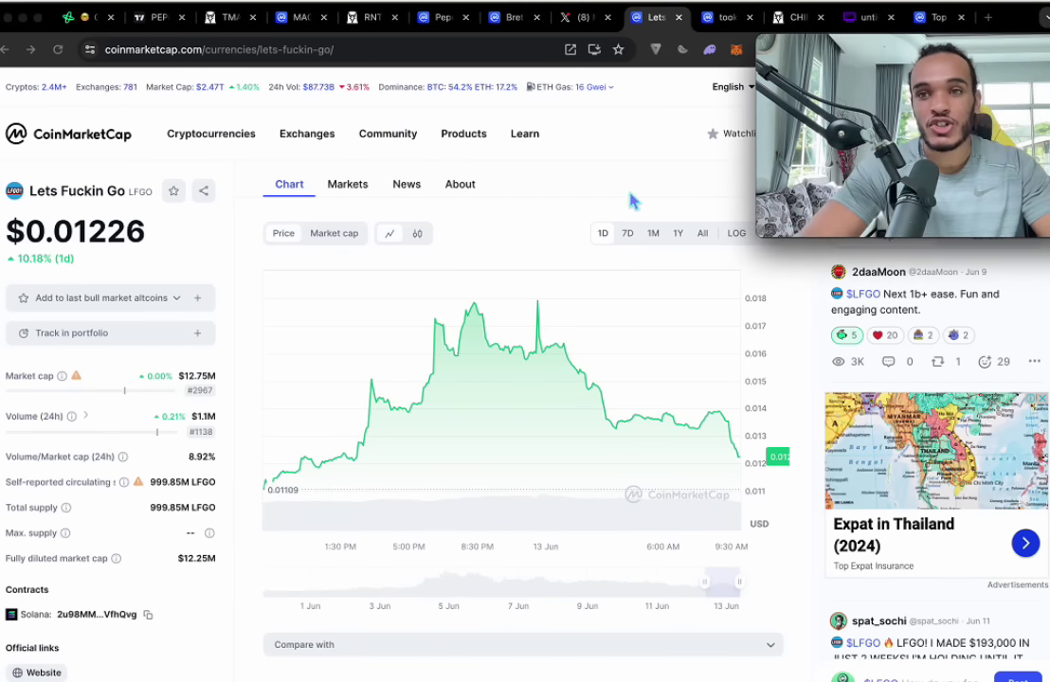
click(704, 236)
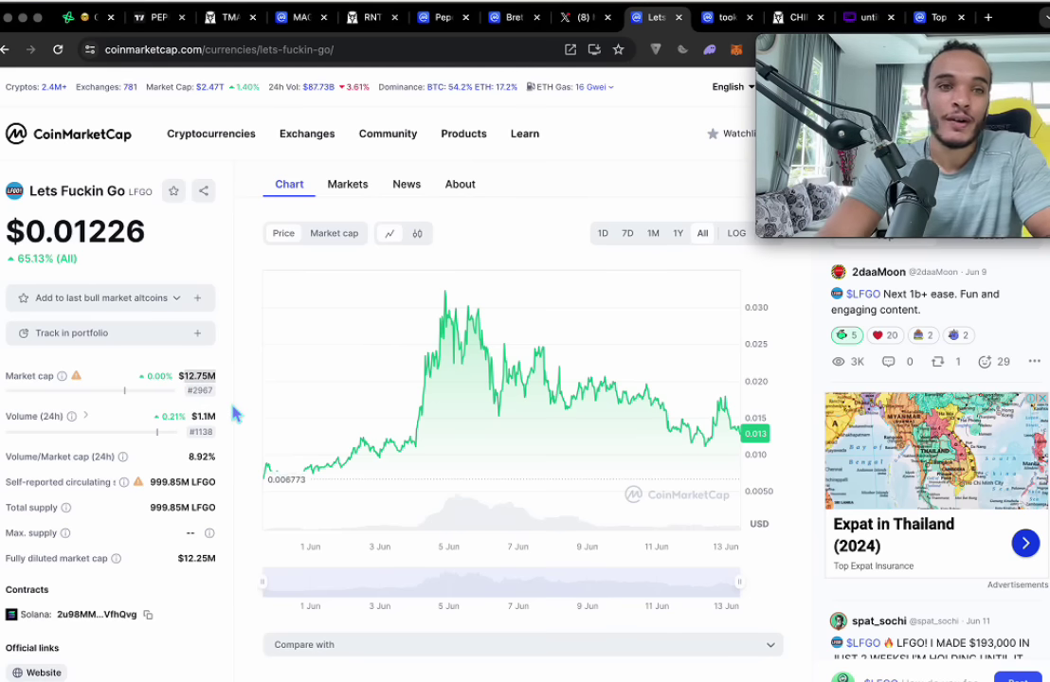
scroll(224, 497, down, 2)
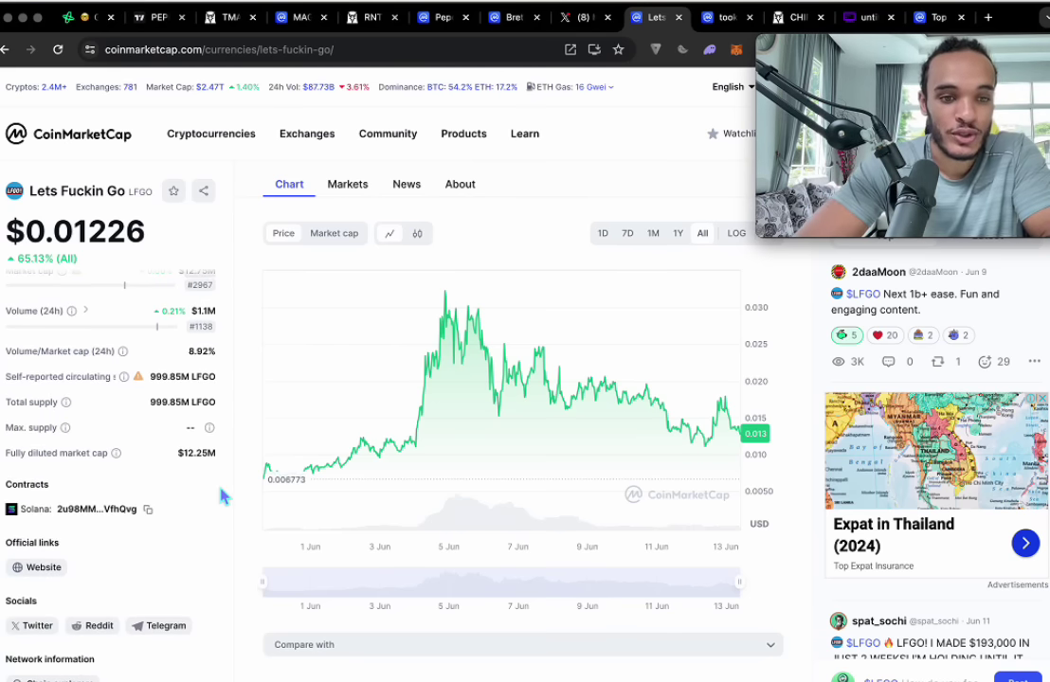
click(37, 626)
click(42, 567)
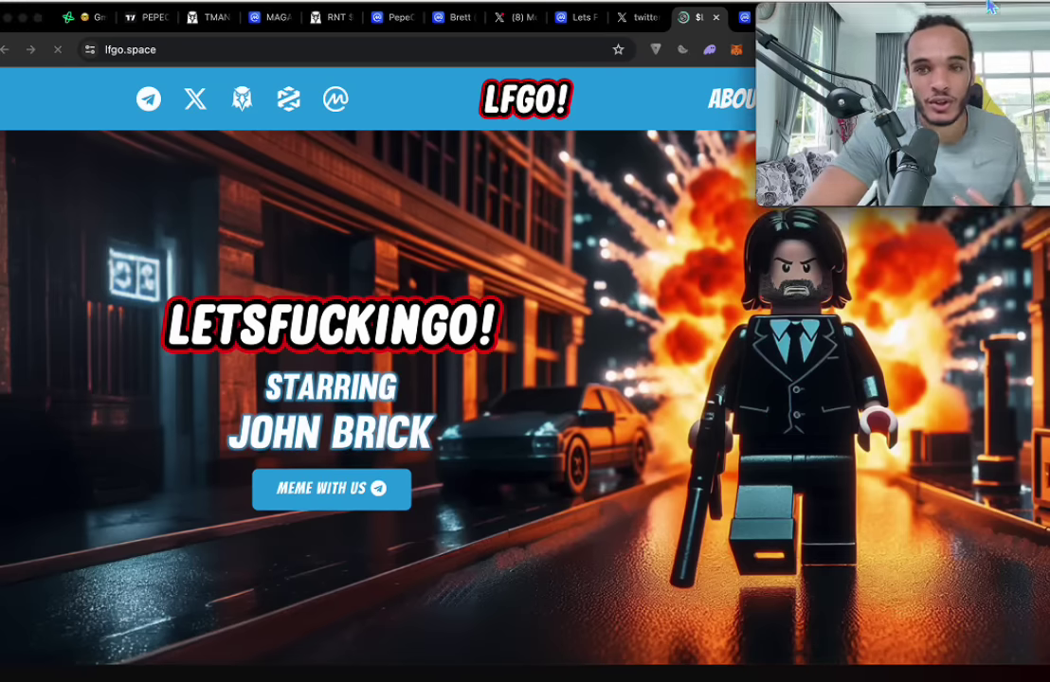
scroll(697, 400, down, 1)
scroll(697, 400, down, 5)
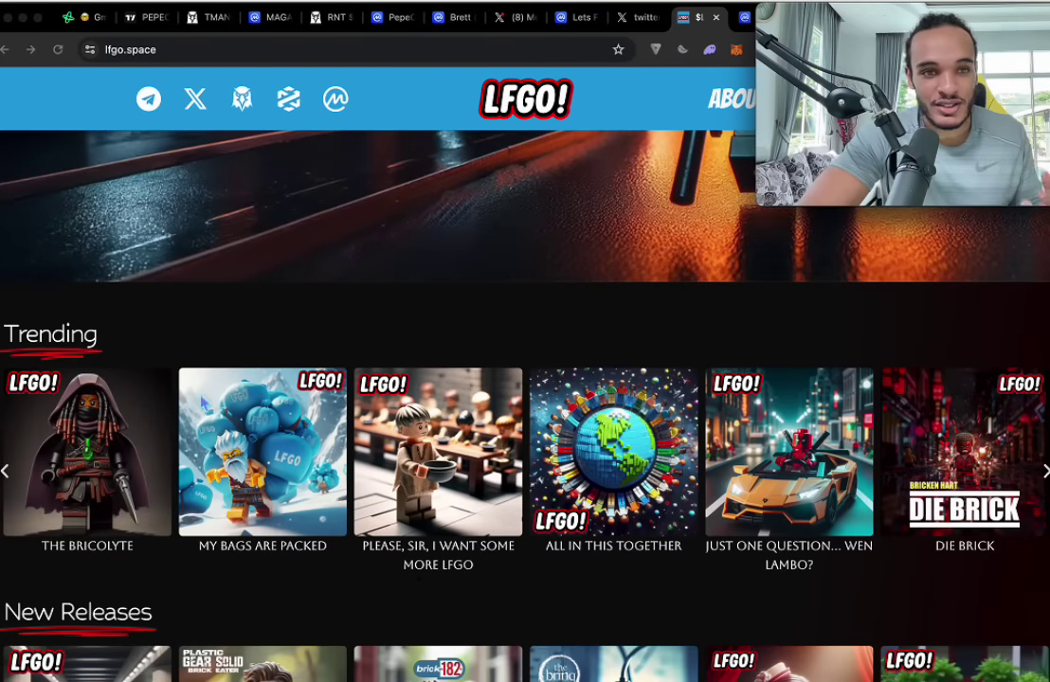
scroll(138, 512, down, 2)
scroll(207, 504, down, 3)
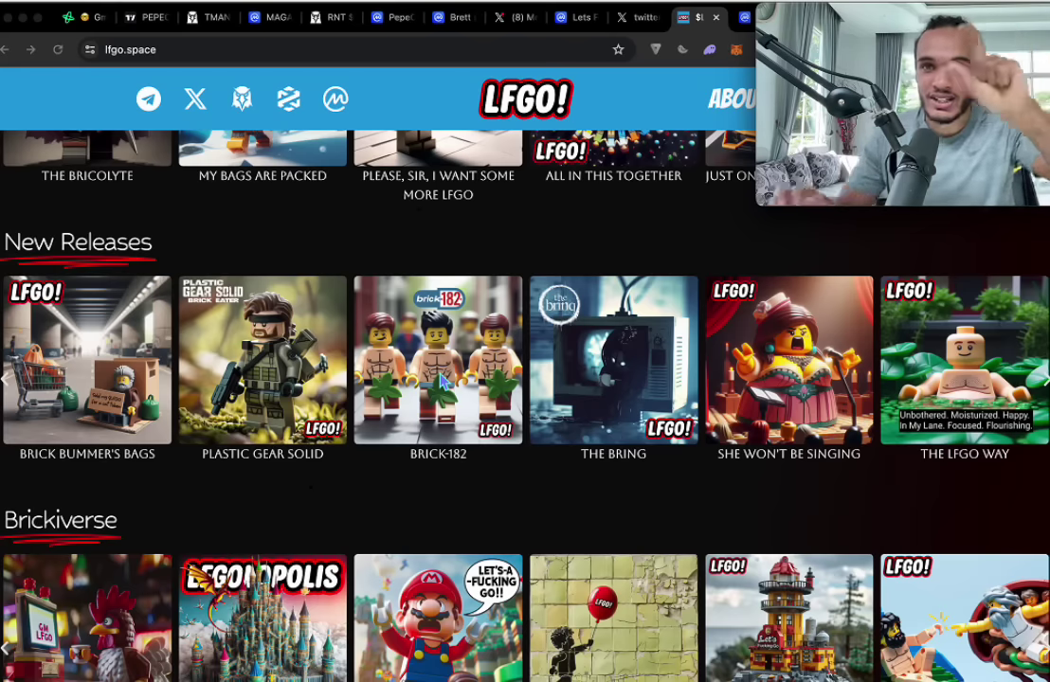
Step: Browse the LFGO Community X posts, then open a new Google tab
click(644, 26)
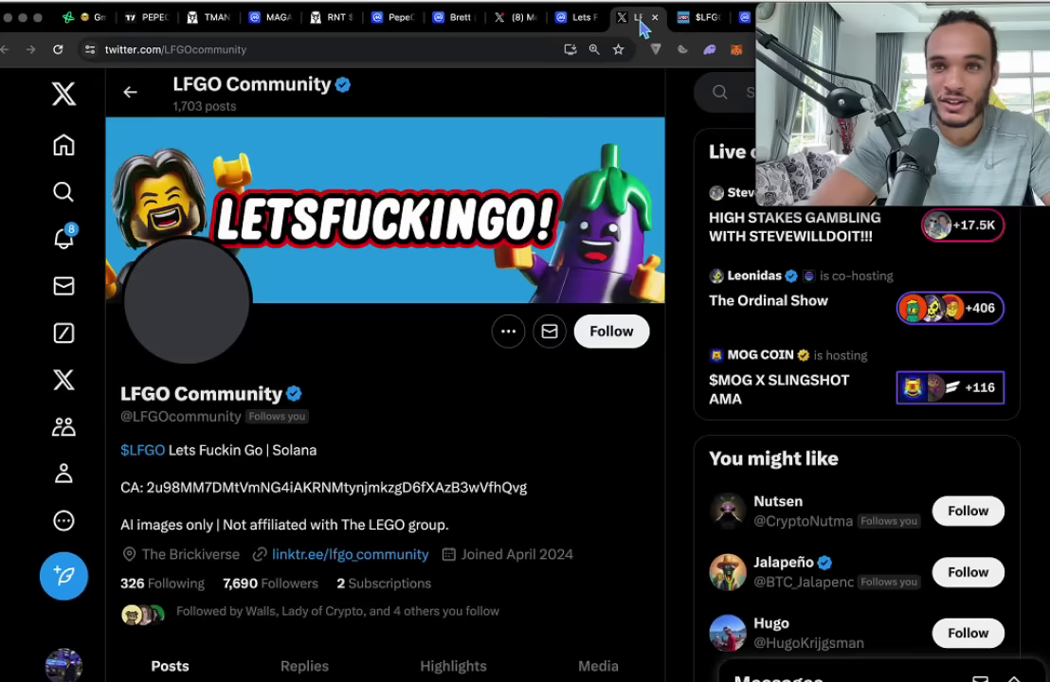
scroll(461, 349, down, 2)
scroll(462, 351, down, 3)
scroll(463, 351, down, 4)
scroll(463, 352, up, 3)
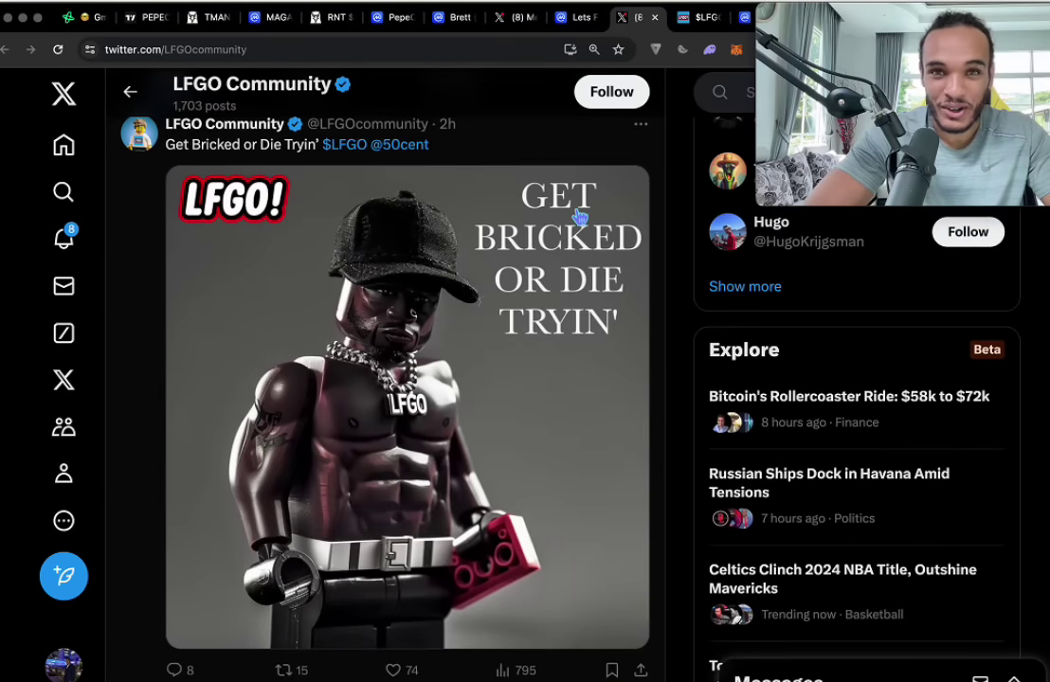
scroll(569, 383, down, 1)
scroll(569, 383, down, 1)
scroll(569, 383, down, 1)
scroll(569, 383, down, 1)
scroll(568, 383, down, 2)
scroll(564, 379, down, 3)
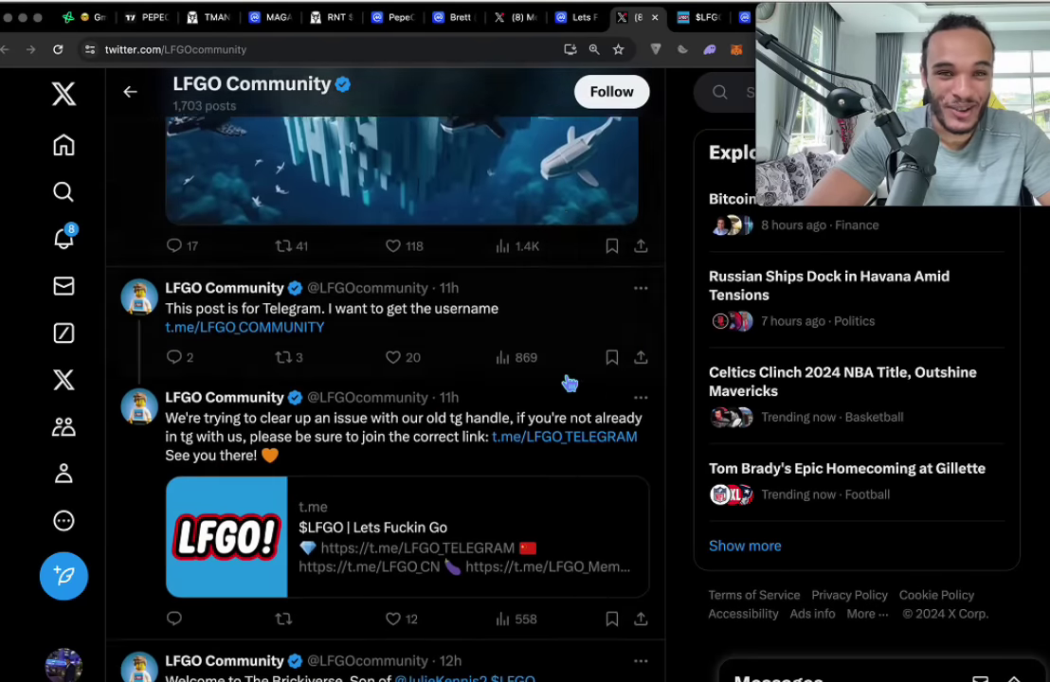
scroll(564, 379, down, 1)
scroll(606, 374, down, 2)
scroll(625, 408, down, 3)
scroll(604, 438, down, 2)
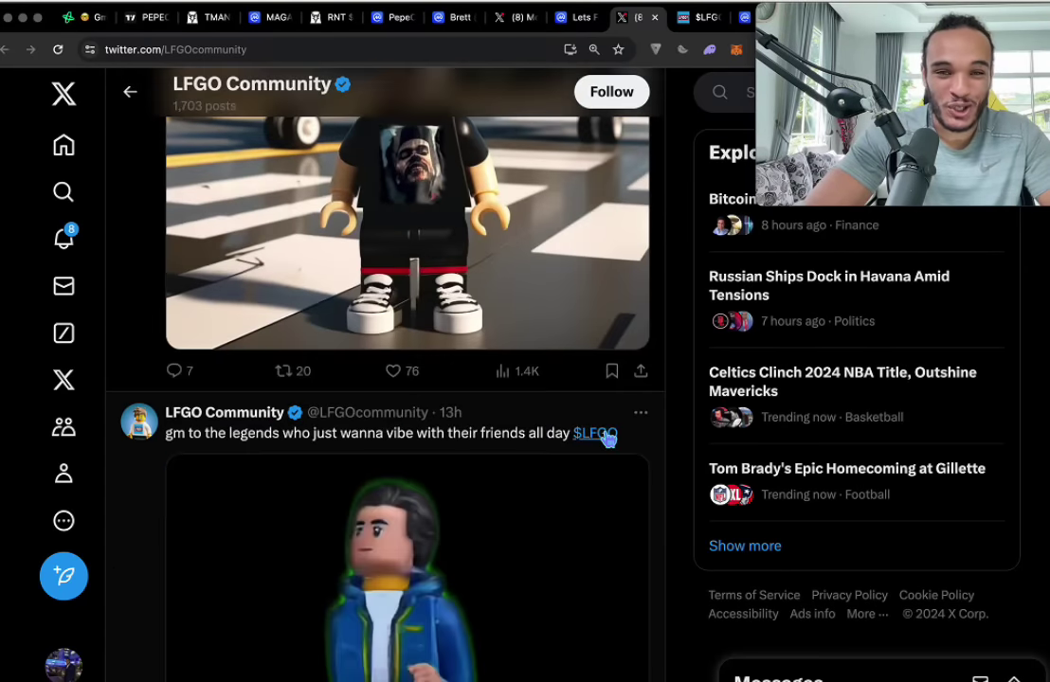
scroll(604, 438, down, 5)
scroll(609, 439, down, 1)
scroll(607, 438, down, 2)
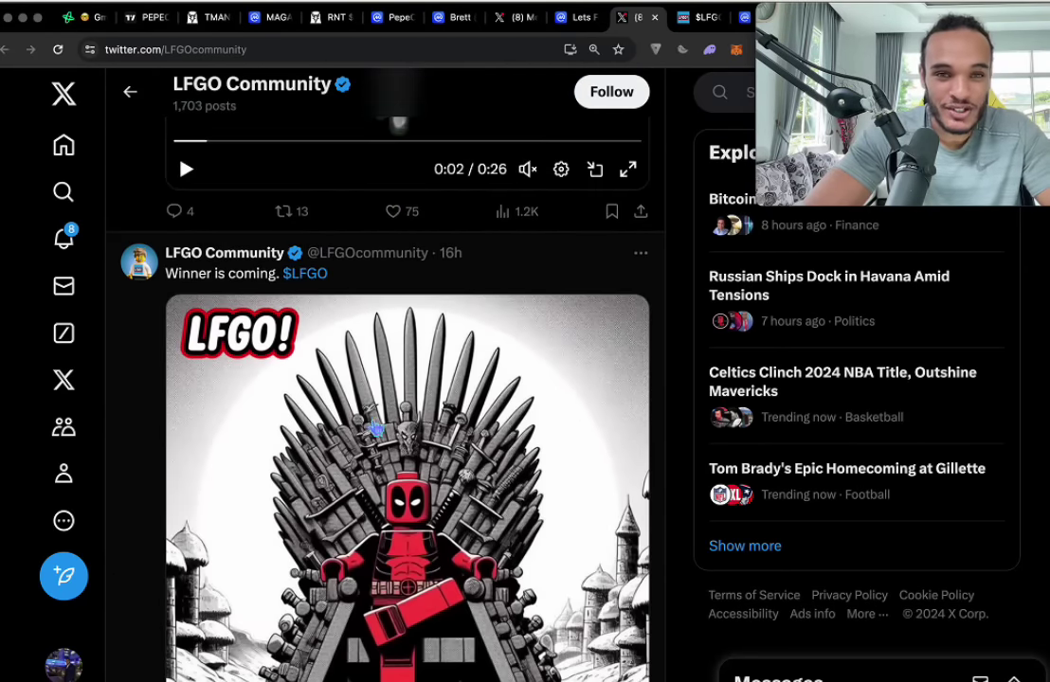
scroll(427, 422, down, 2)
scroll(428, 423, down, 2)
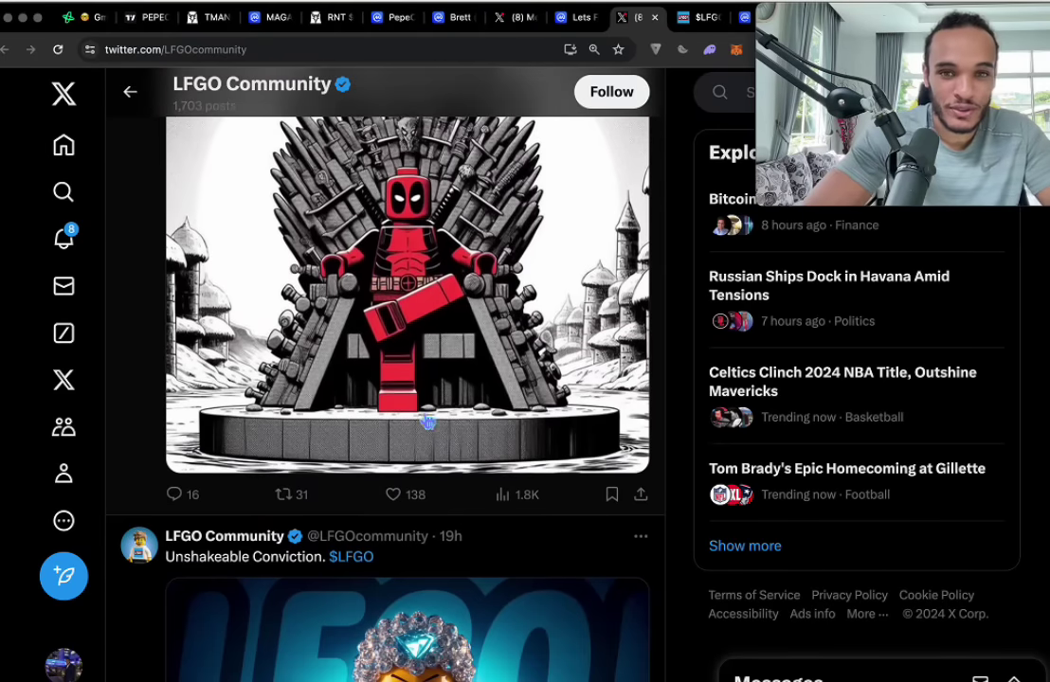
scroll(522, 521, down, 4)
scroll(520, 516, down, 1)
scroll(522, 558, up, 15)
scroll(522, 560, up, 3)
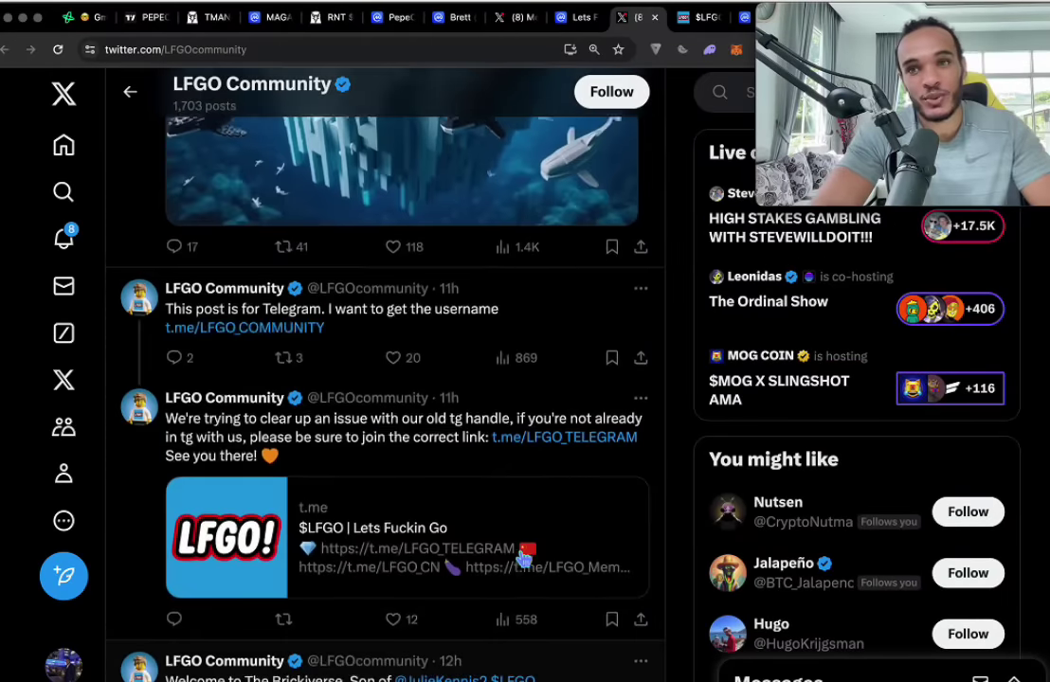
scroll(590, 470, up, 2)
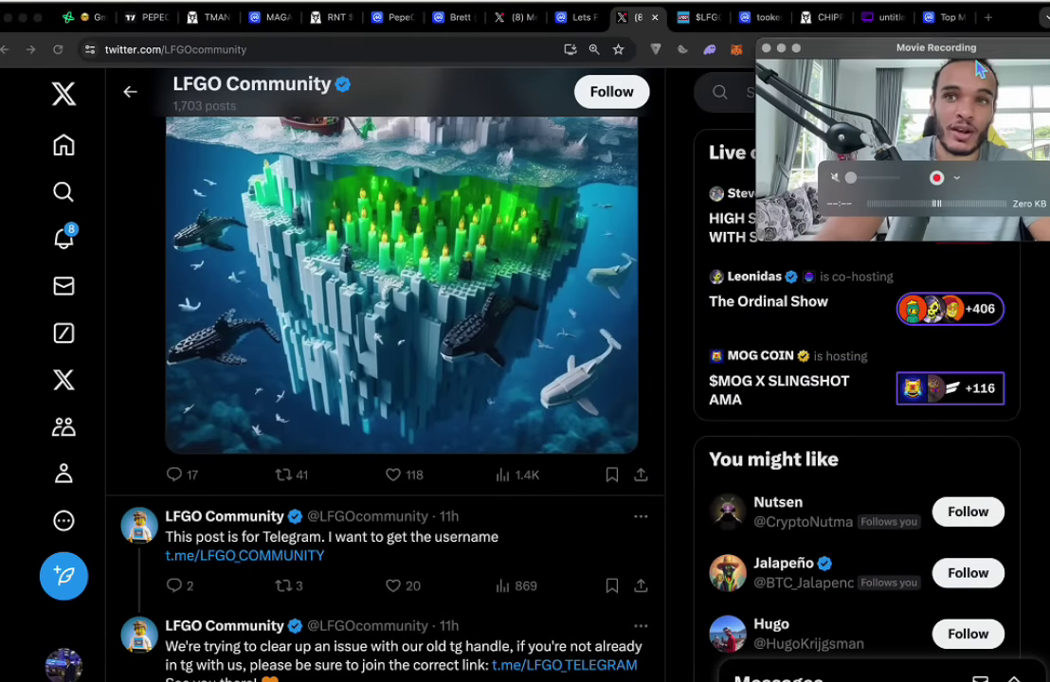
click(987, 19)
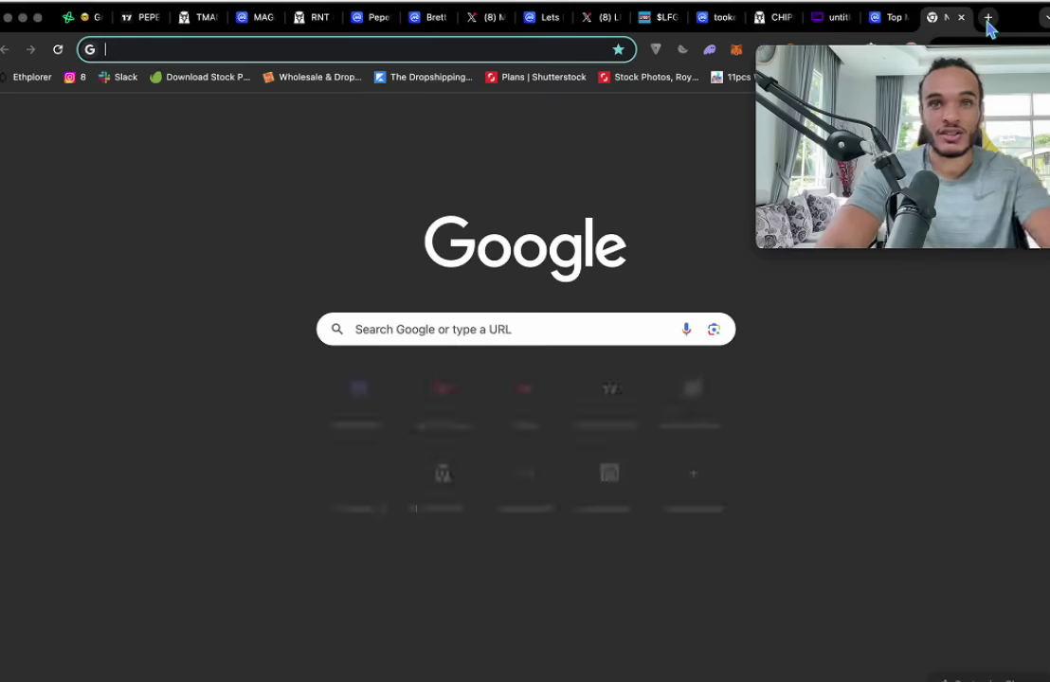
text(how much)
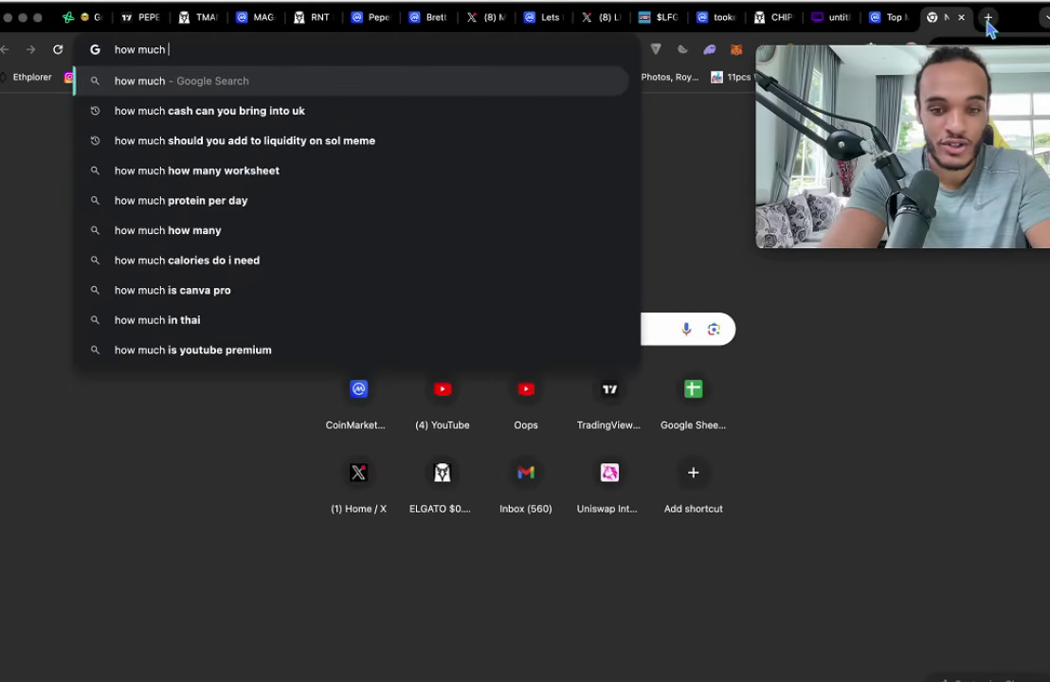
text( is leggo)
Step: Search Google for 'how much is lego worth' (about $13 billion), then return to lfgo.space
key(BackSpace)
key(BackSpace)
key(BackSpace)
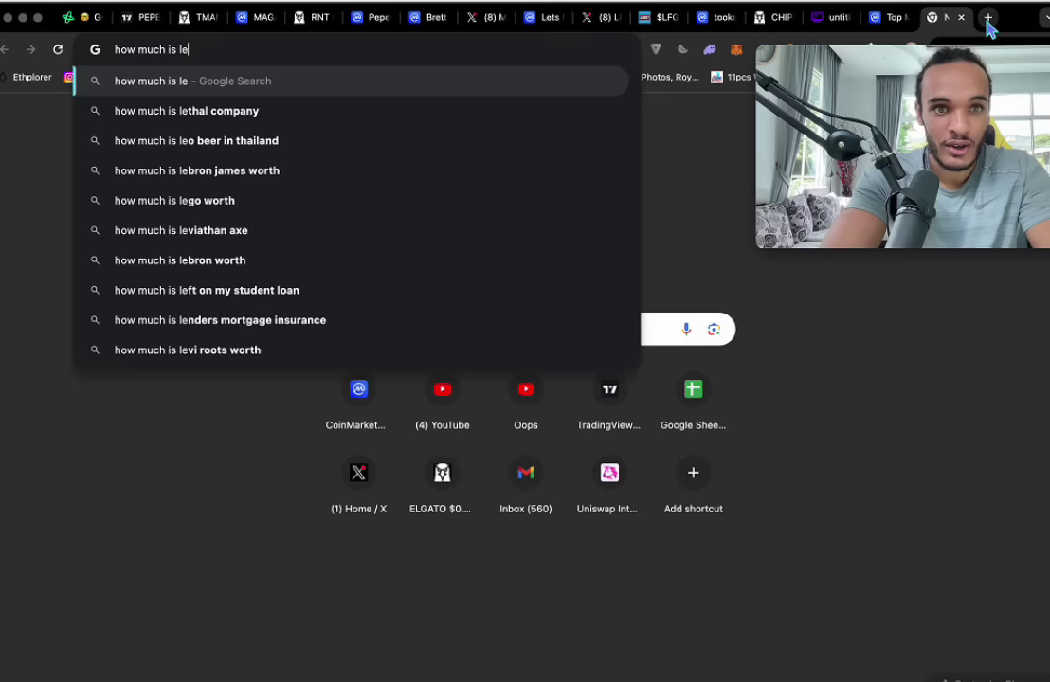
text(go wor)
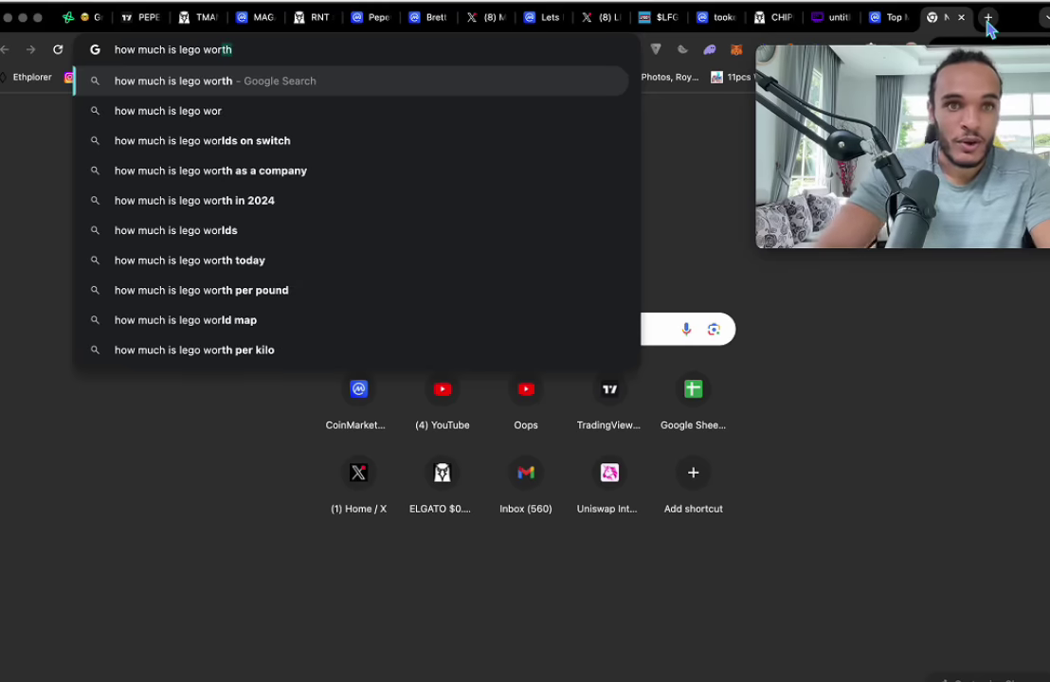
key(Return)
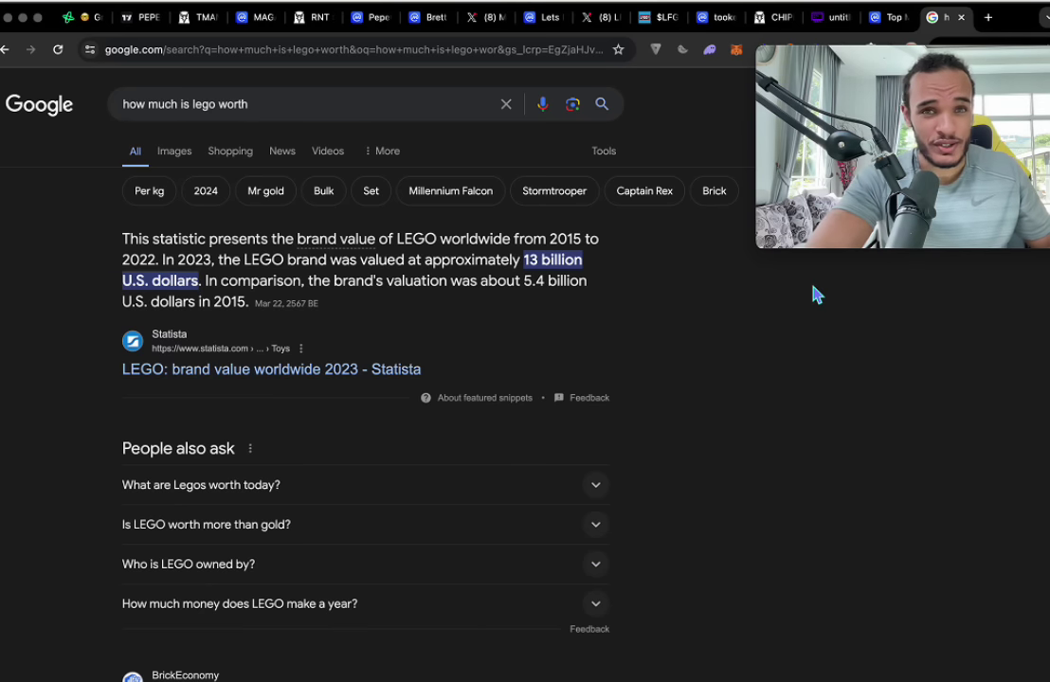
click(665, 19)
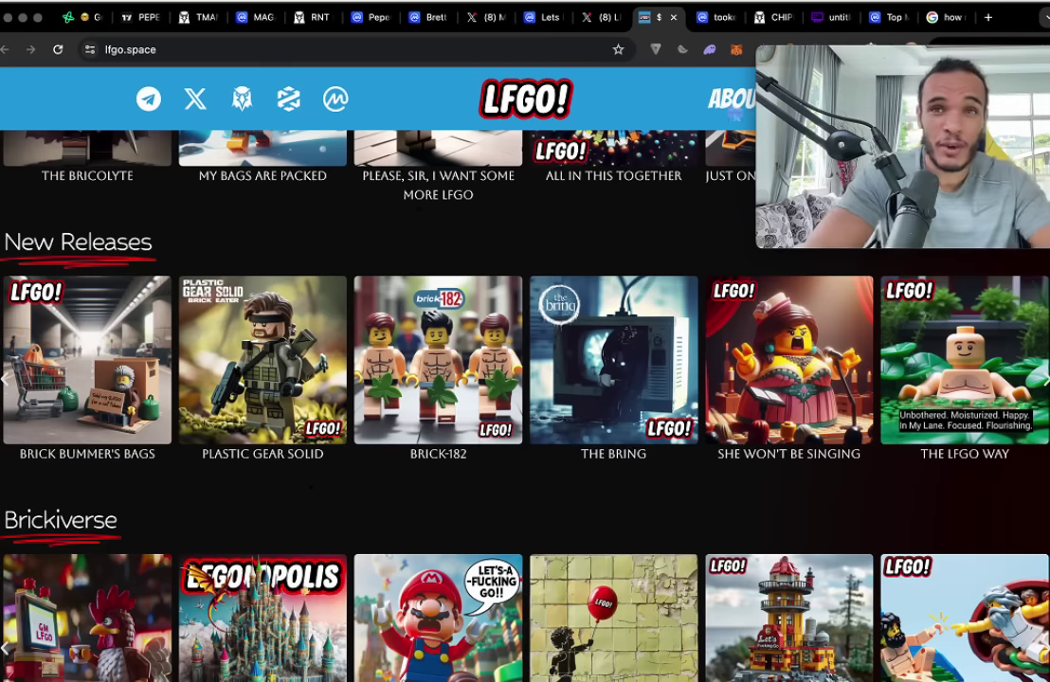
Step: Show the TOOKER page's all-time chart ($0.03902, $38.31M cap), briefly checking the TMANIA DEX Screener chart
click(720, 31)
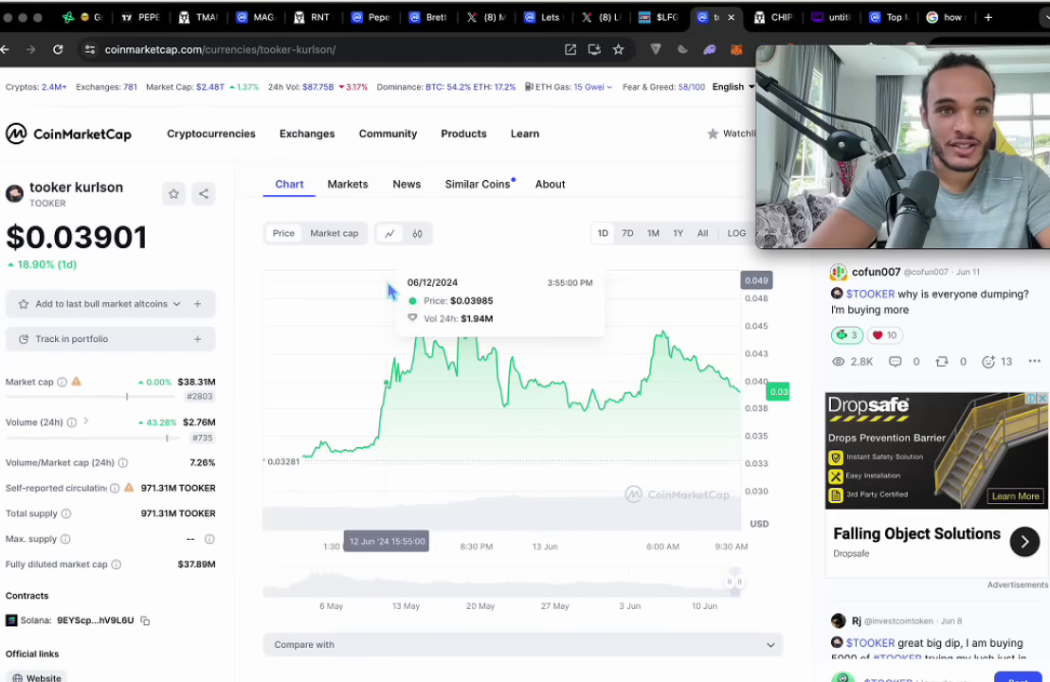
click(706, 234)
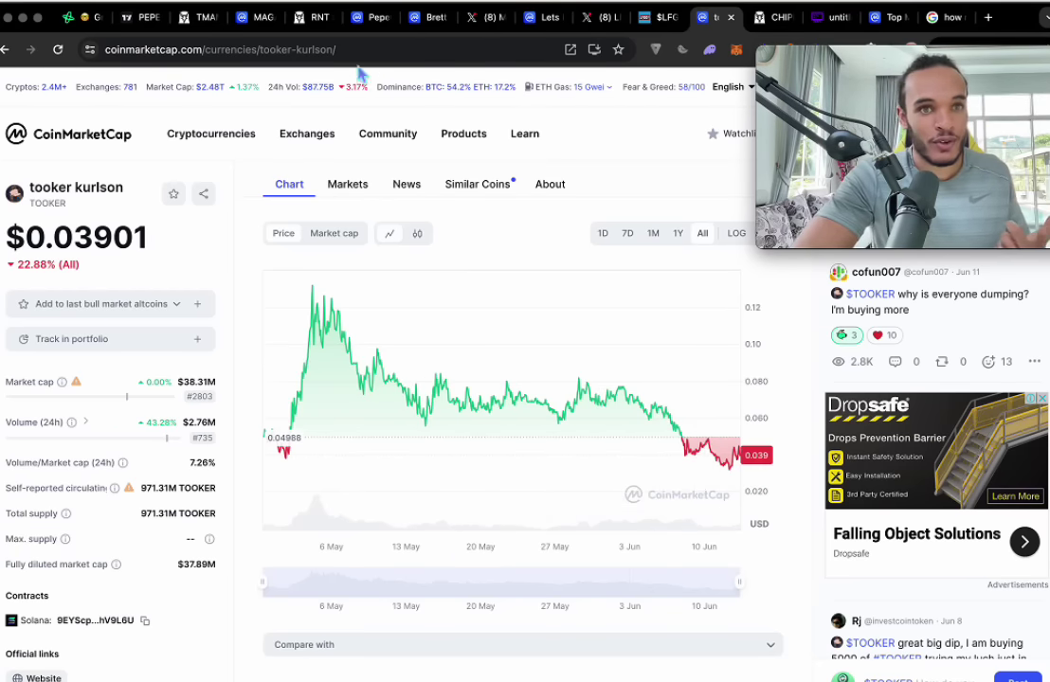
click(191, 28)
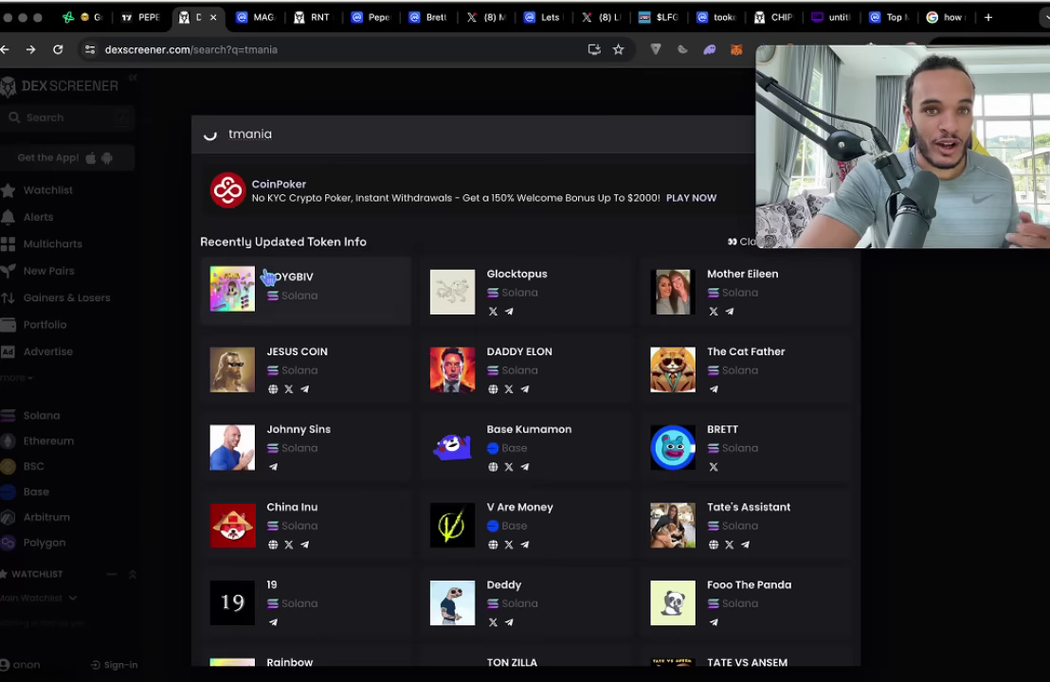
click(269, 278)
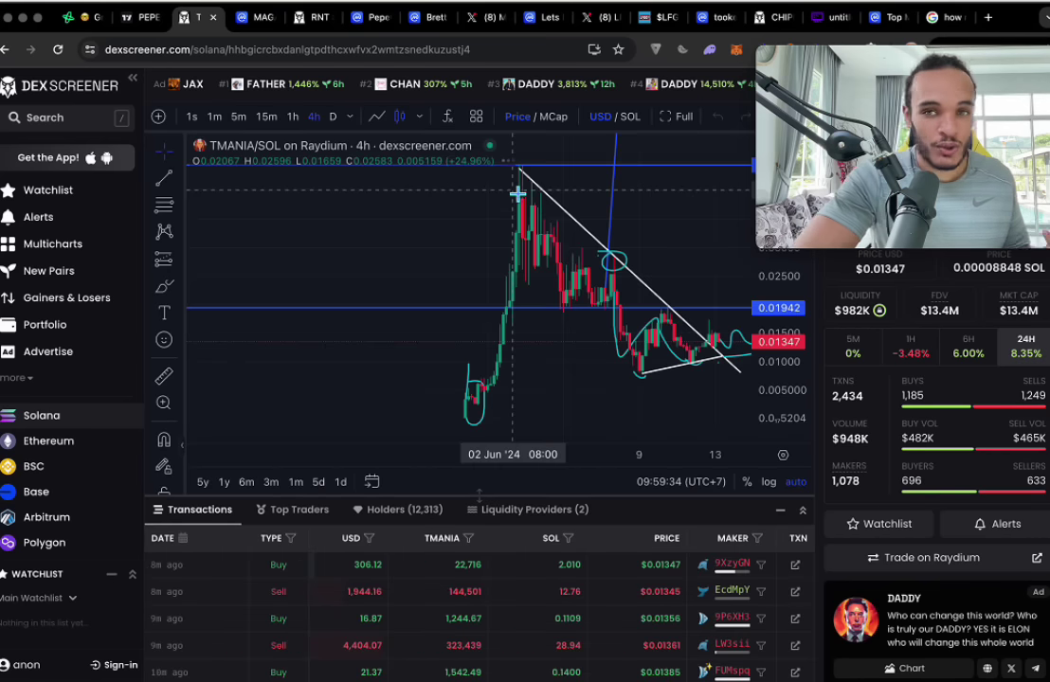
scroll(623, 205, right, 3)
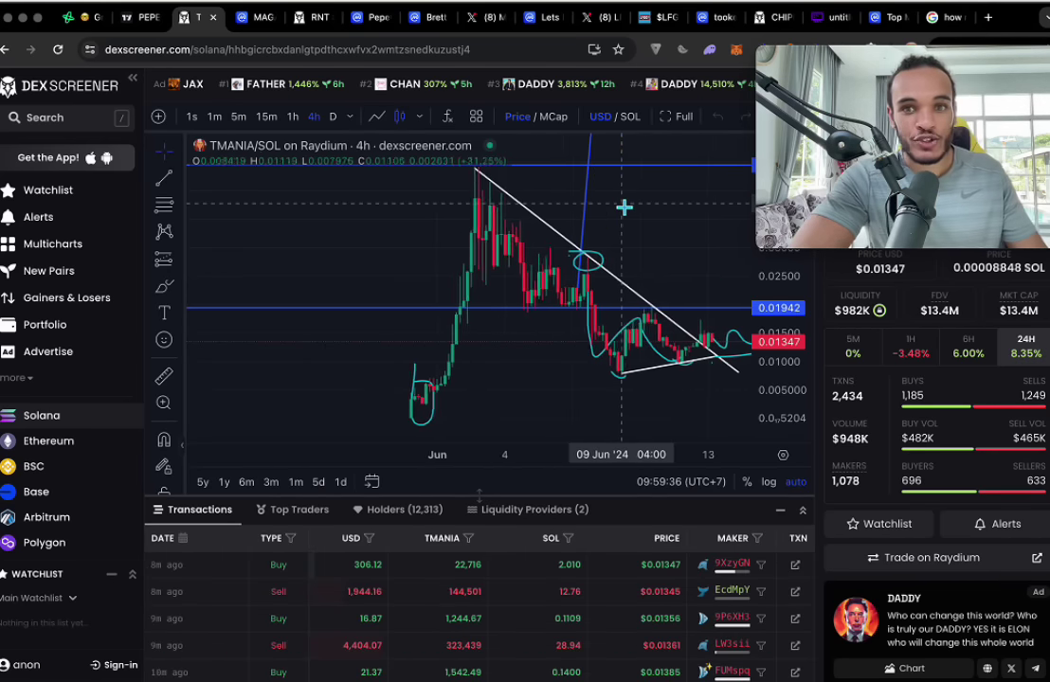
scroll(624, 206, right, 3)
scroll(624, 206, right, 2)
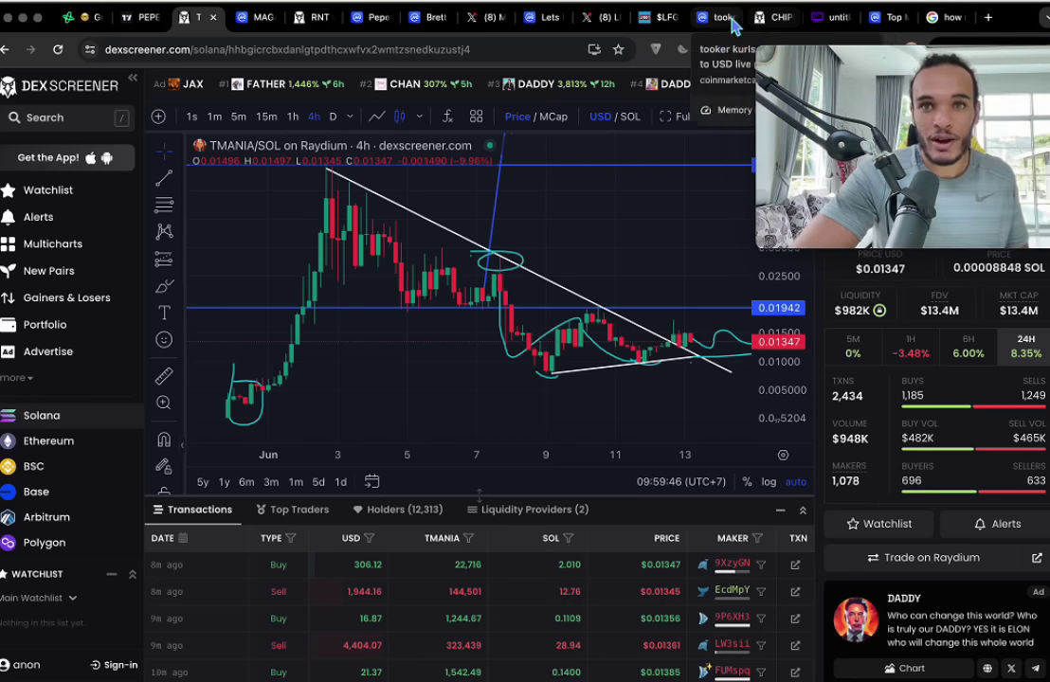
click(729, 26)
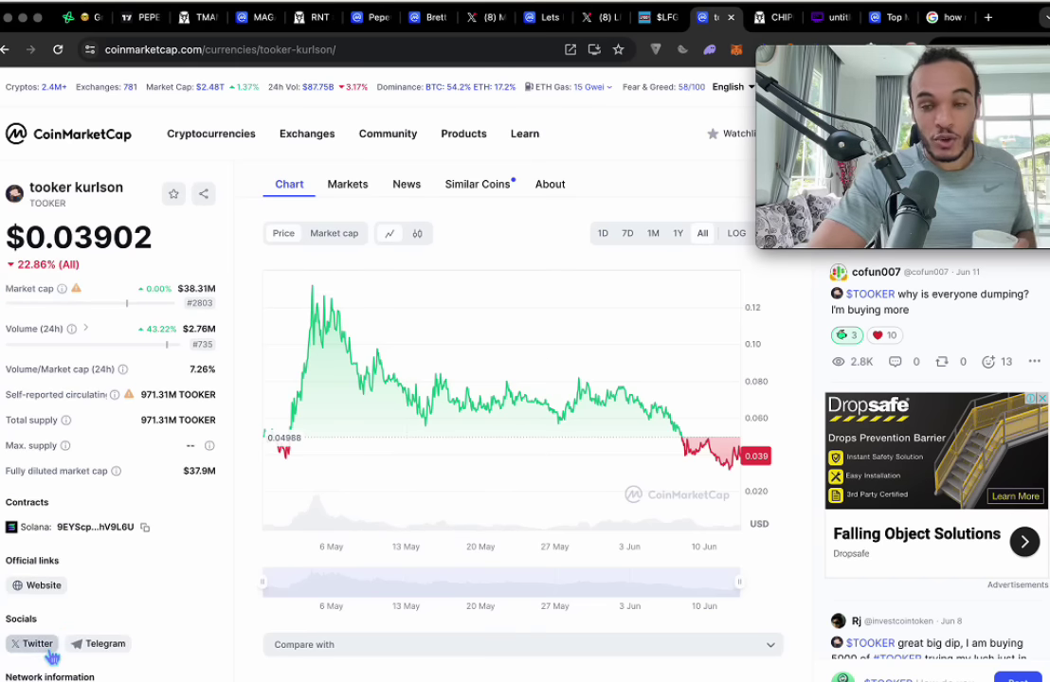
Step: Open tooker kurlson's X profile, view the Solscan sponsorship burn link, and return to the profile
click(38, 643)
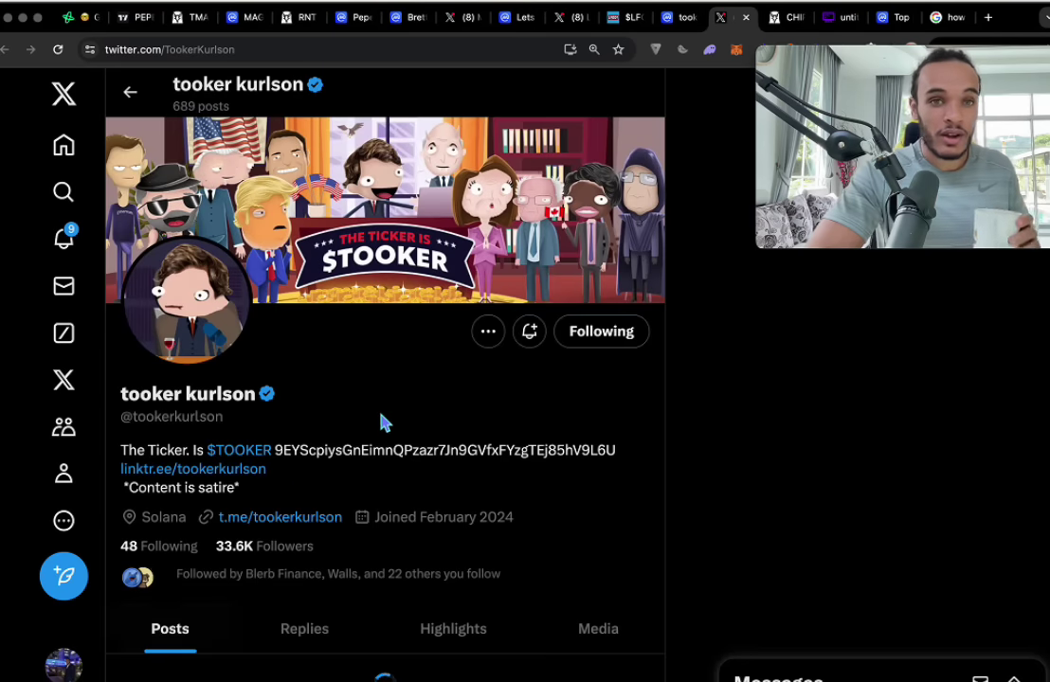
scroll(410, 410, down, 3)
scroll(410, 409, down, 2)
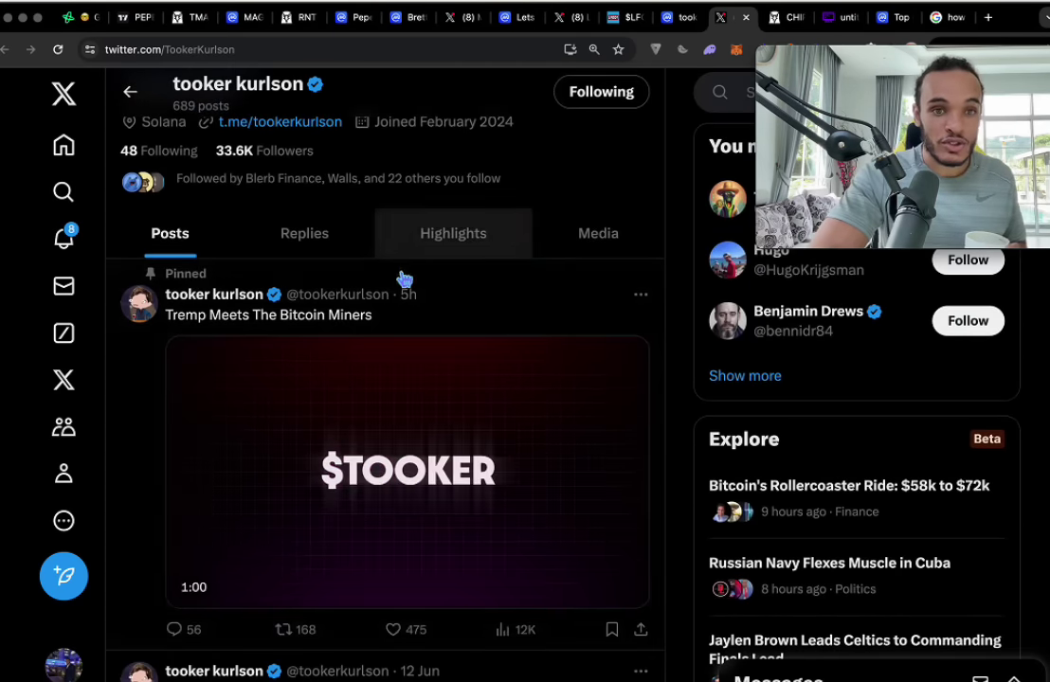
scroll(409, 286, down, 5)
scroll(402, 398, down, 4)
scroll(400, 398, down, 5)
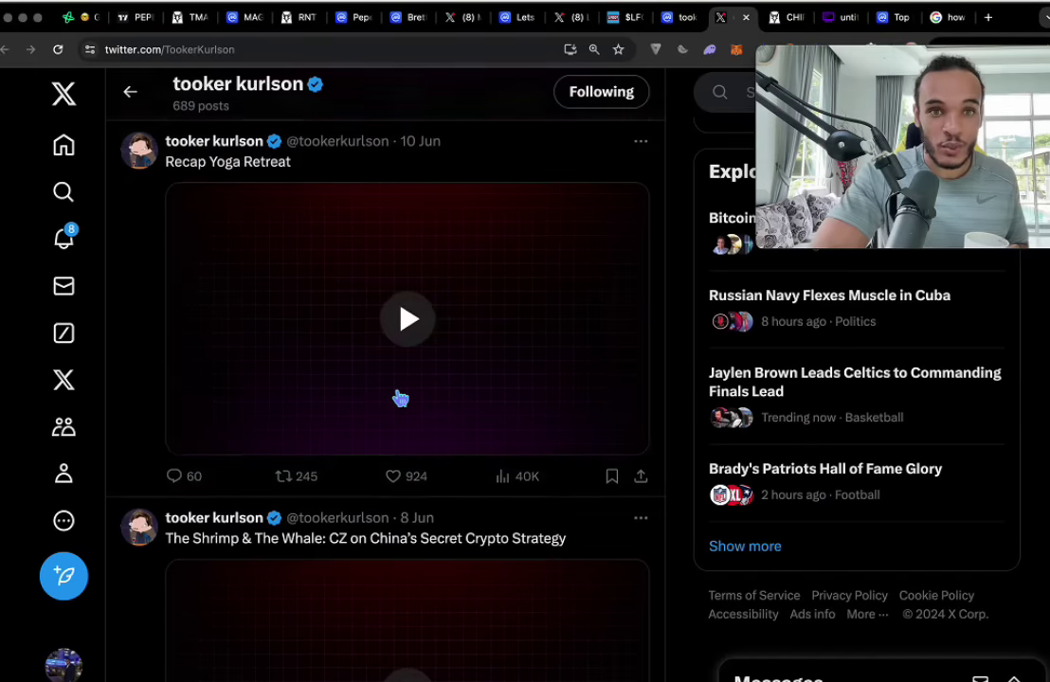
scroll(400, 398, down, 6)
scroll(400, 399, up, 1)
scroll(400, 399, down, 2)
scroll(400, 399, down, 6)
scroll(400, 398, down, 5)
scroll(400, 398, up, 1)
scroll(400, 398, up, 1)
scroll(288, 408, down, 1)
scroll(287, 408, down, 8)
scroll(287, 407, down, 1)
scroll(287, 407, down, 3)
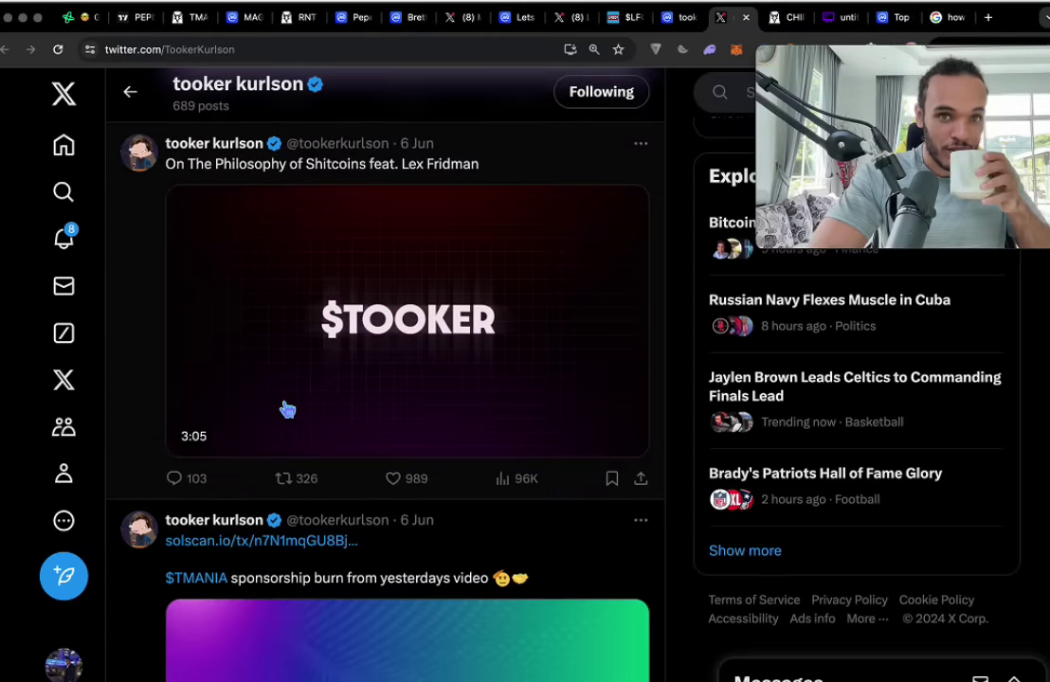
scroll(287, 409, down, 5)
scroll(287, 408, down, 1)
scroll(287, 408, down, 2)
scroll(287, 408, up, 4)
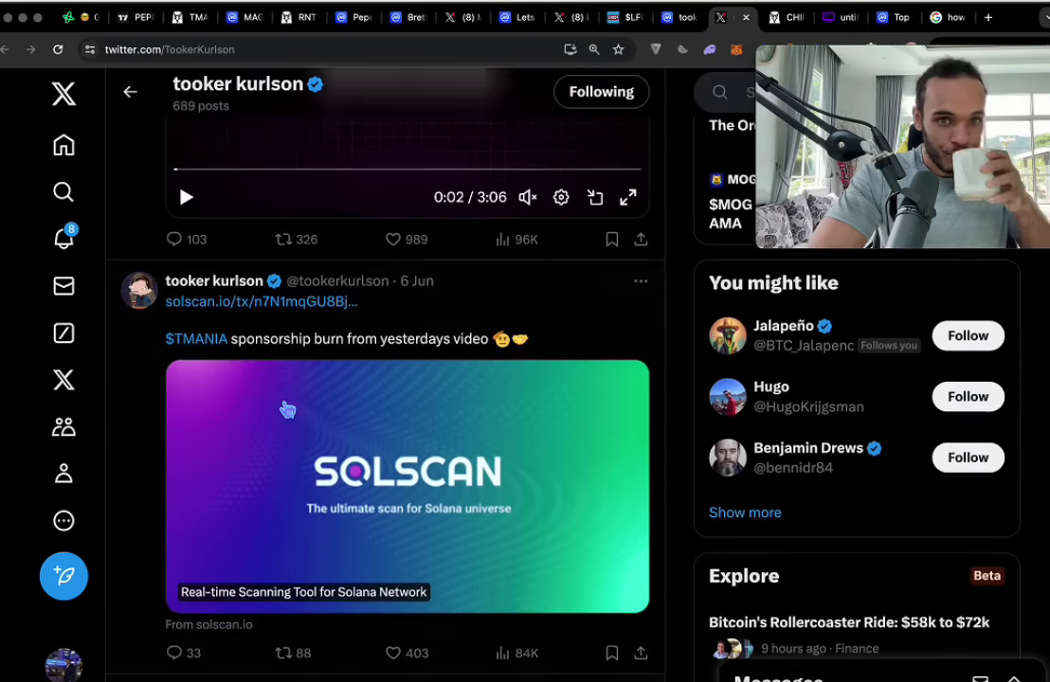
scroll(287, 410, up, 1)
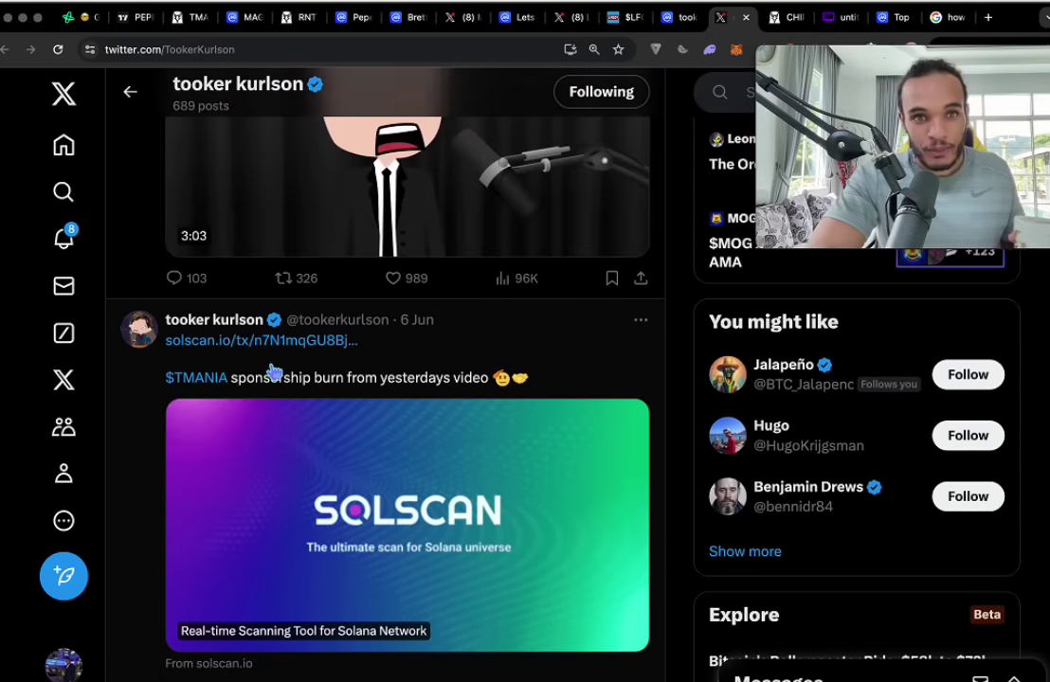
click(271, 343)
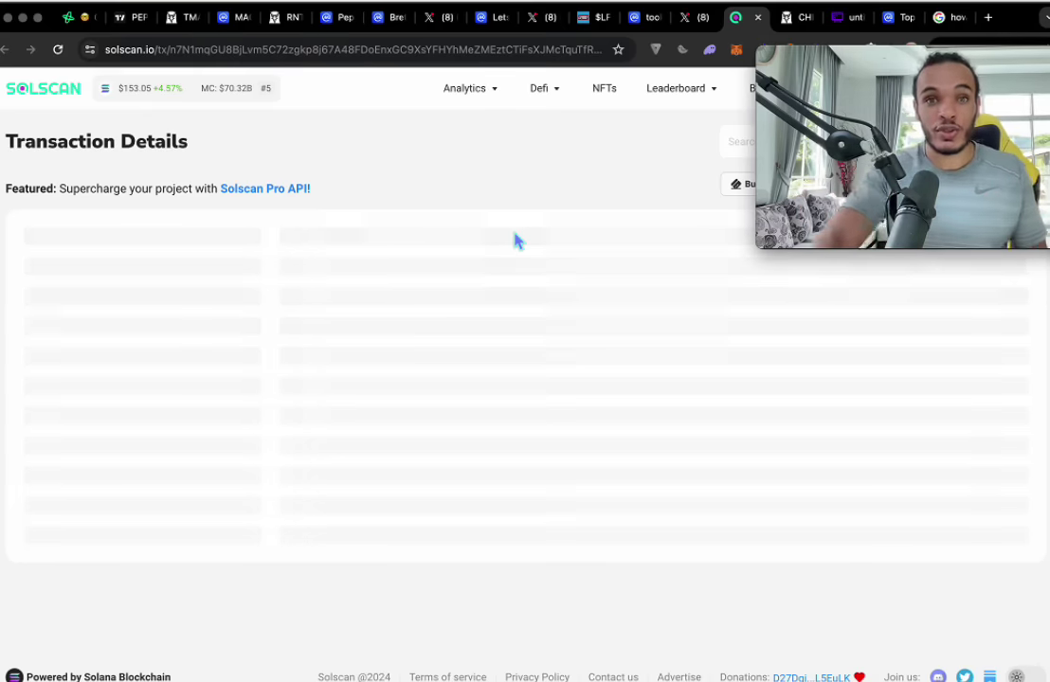
click(688, 17)
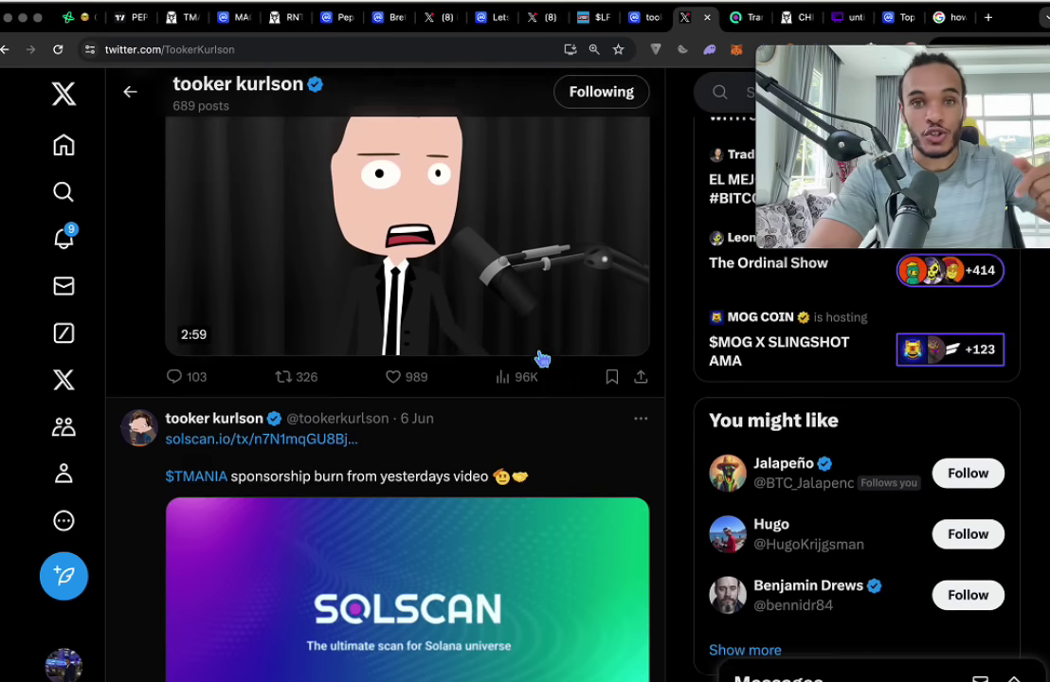
scroll(540, 332, up, 2)
scroll(542, 356, up, 2)
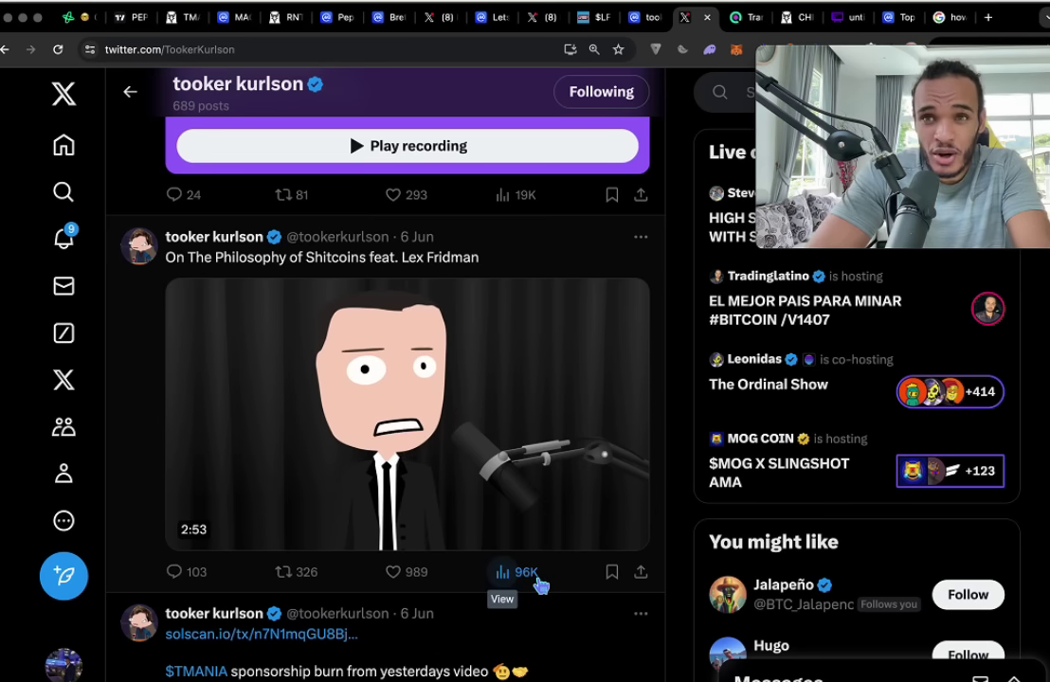
scroll(540, 587, down, 2)
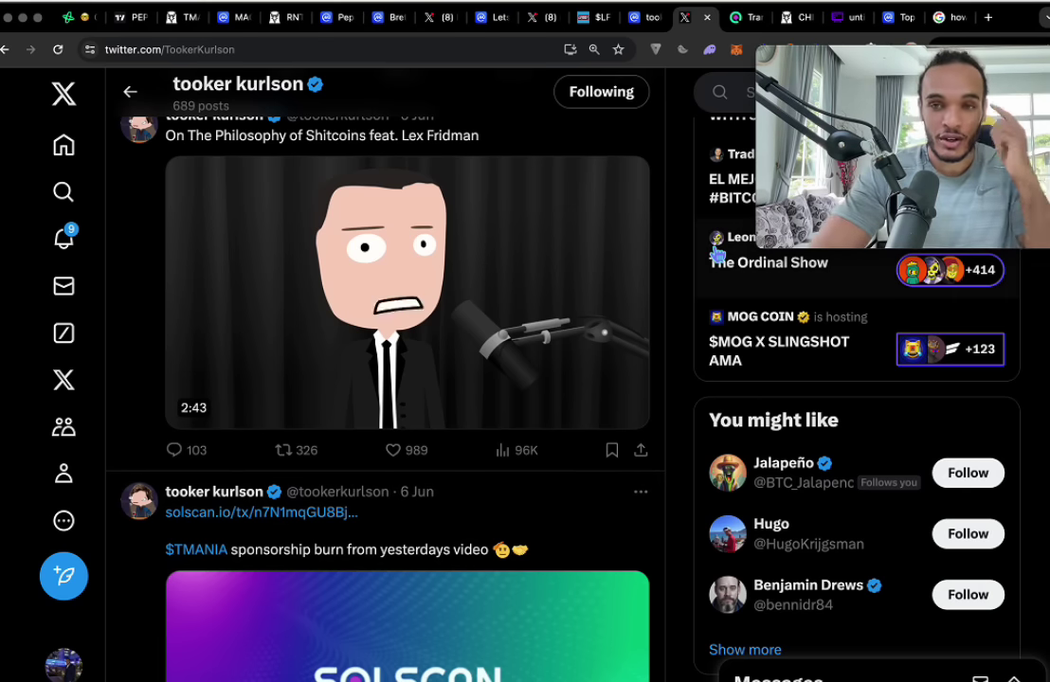
Step: On the CHIPPY/SOL chart, brush-circle the sideways candles near $0.007456 and the key volume spikes
click(793, 19)
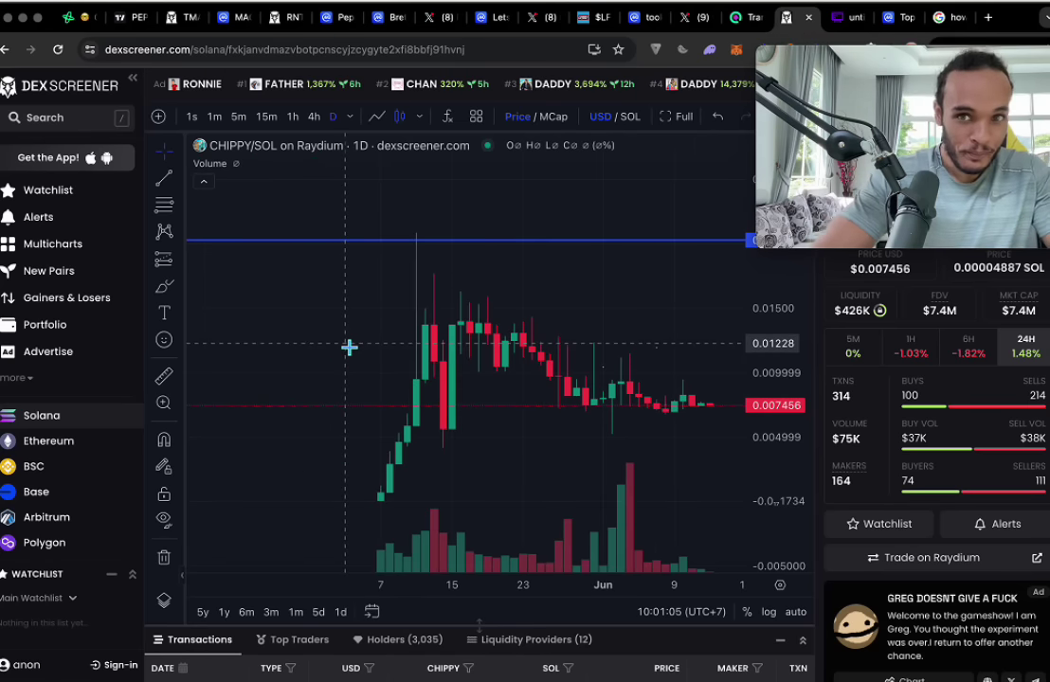
scroll(503, 371, down, 2)
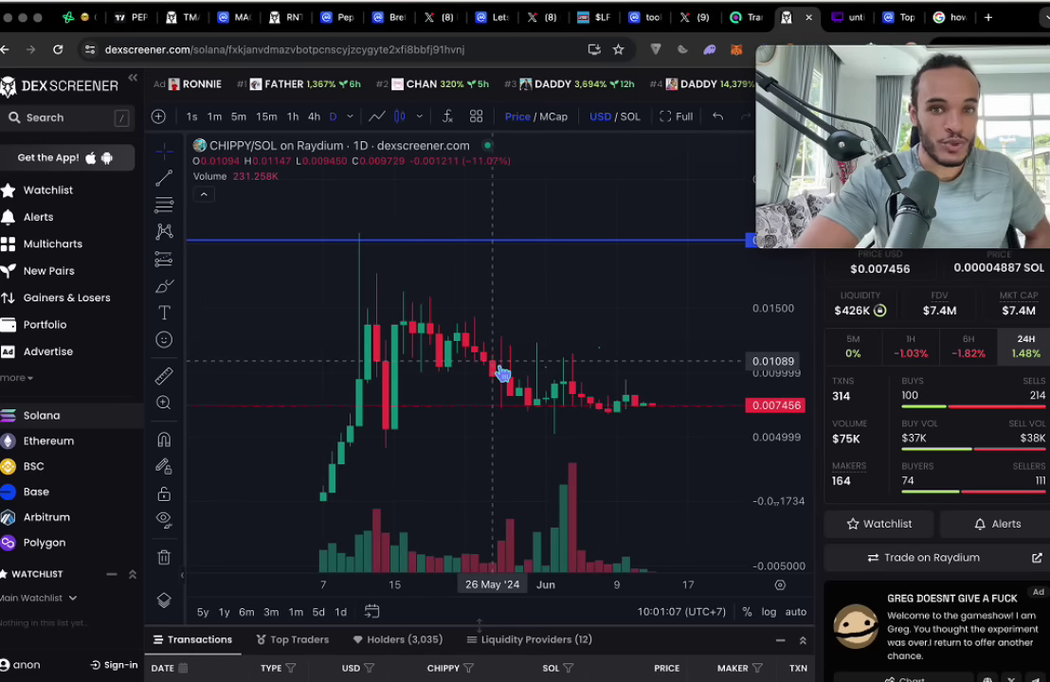
scroll(502, 372, down, 1)
scroll(502, 372, down, 2)
scroll(502, 375, down, 1)
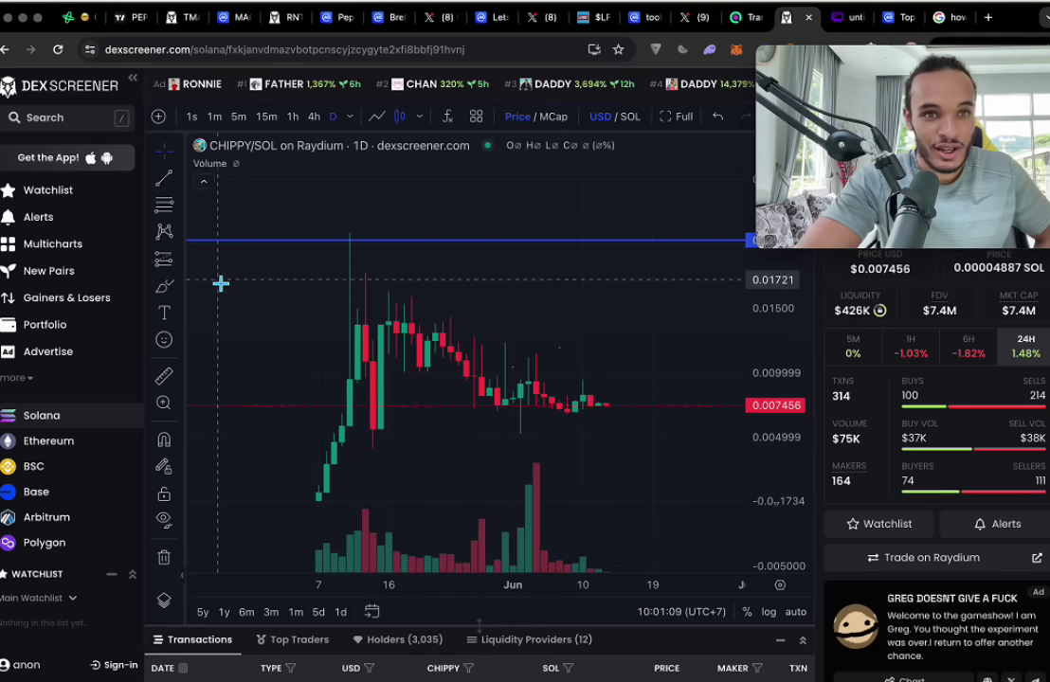
click(164, 286)
mouse_move(474, 384)
mouse_down()
mouse_move(621, 393)
mouse_move(511, 417)
mouse_move(458, 383)
mouse_move(509, 375)
mouse_move(535, 400)
mouse_move(584, 403)
mouse_move(615, 420)
mouse_up()
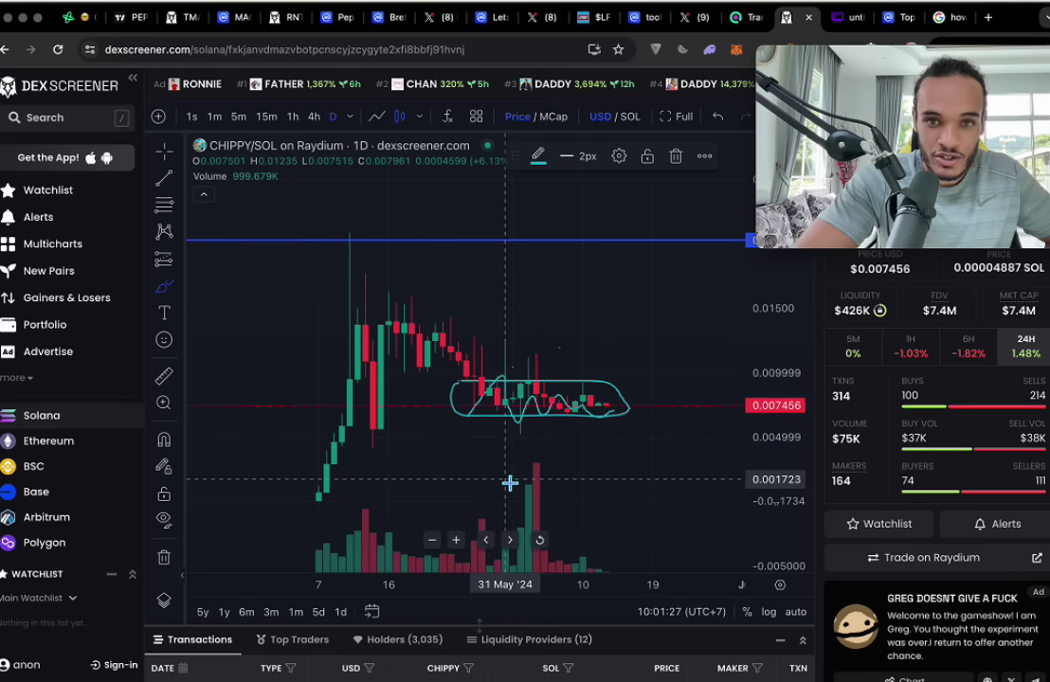
mouse_move(511, 481)
mouse_down()
mouse_move(555, 482)
mouse_move(516, 486)
mouse_up()
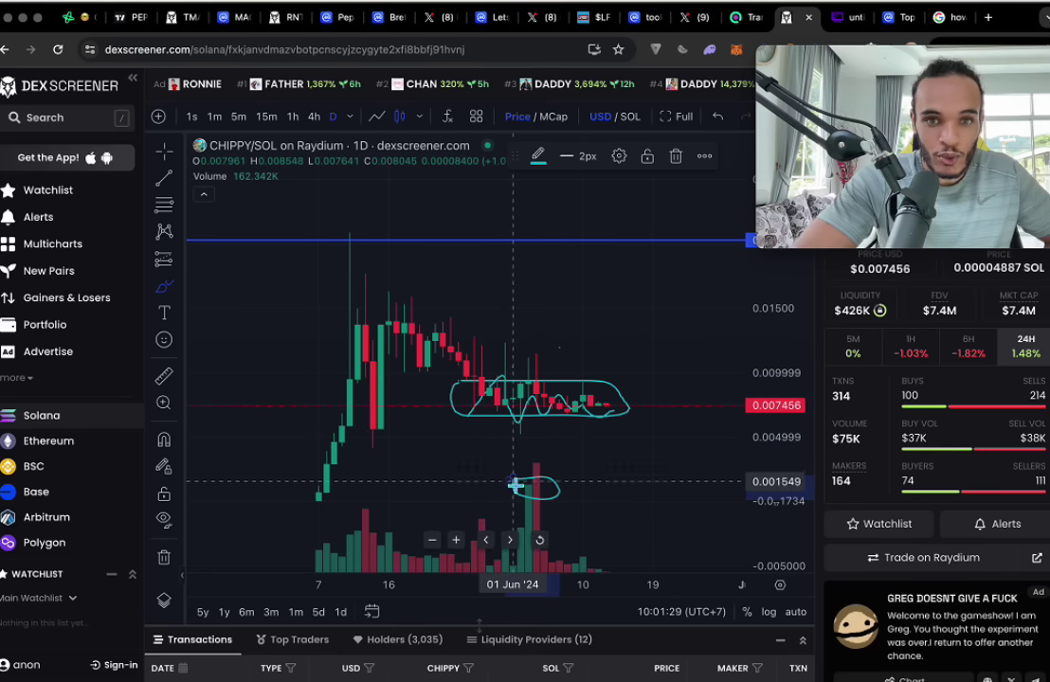
drag(345, 518, 343, 552)
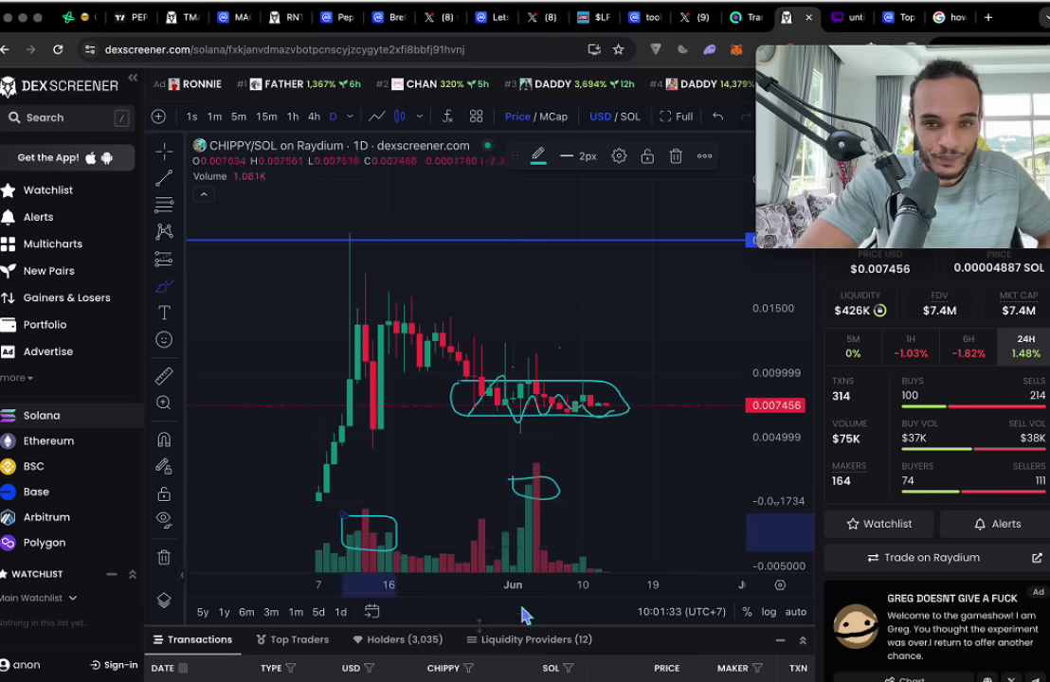
mouse_move(542, 560)
drag(541, 559, 613, 566)
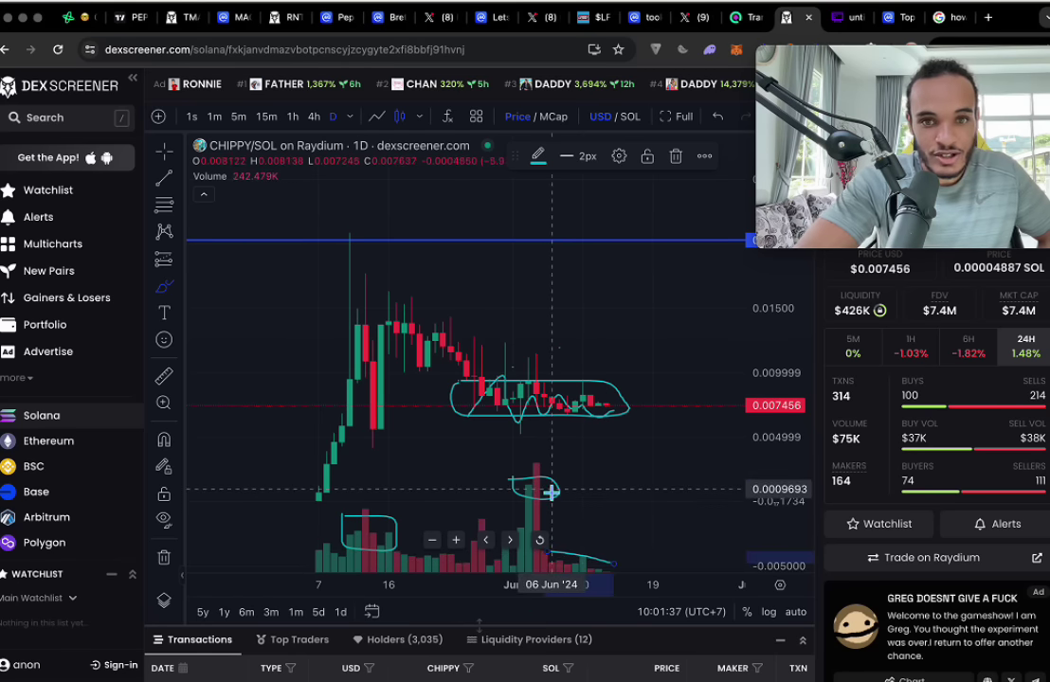
scroll(549, 492, right, 4)
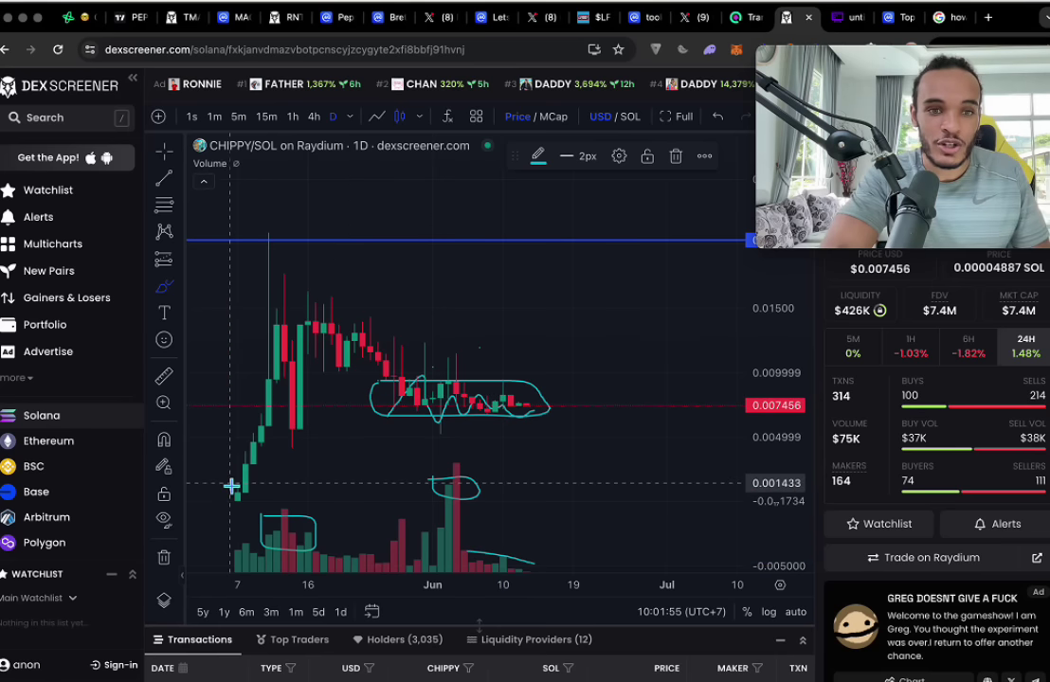
Step: Loop the earliest launch-low candles and sketch a breakout path up to the $0.02027 blue level
drag(256, 508, 238, 483)
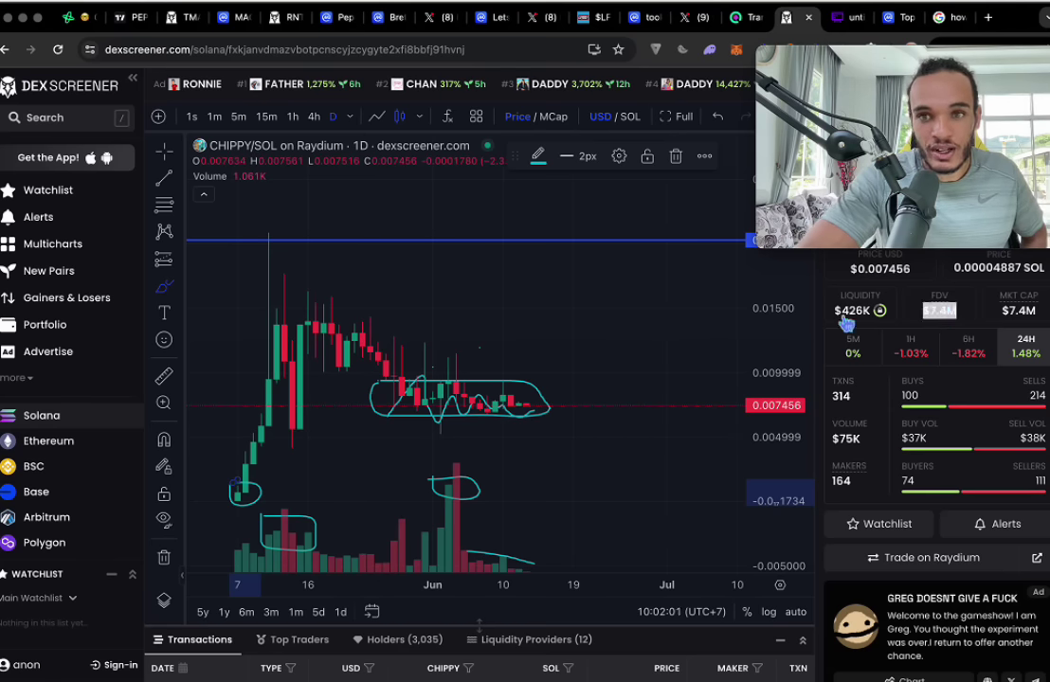
scroll(583, 323, right, 3)
scroll(664, 323, right, 2)
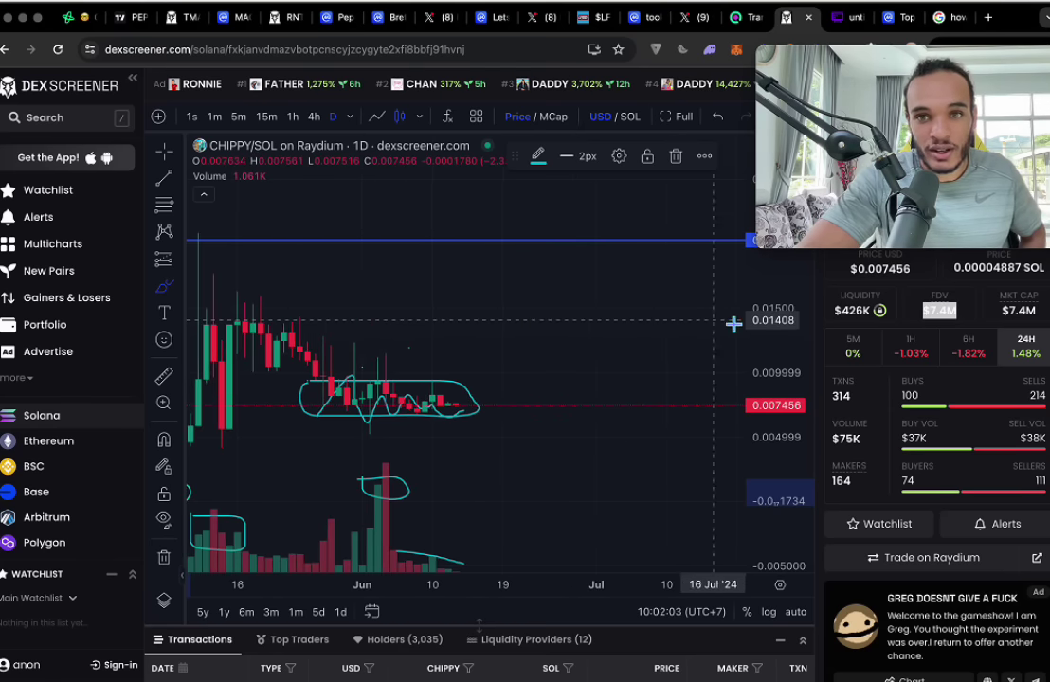
scroll(741, 317, down, 2)
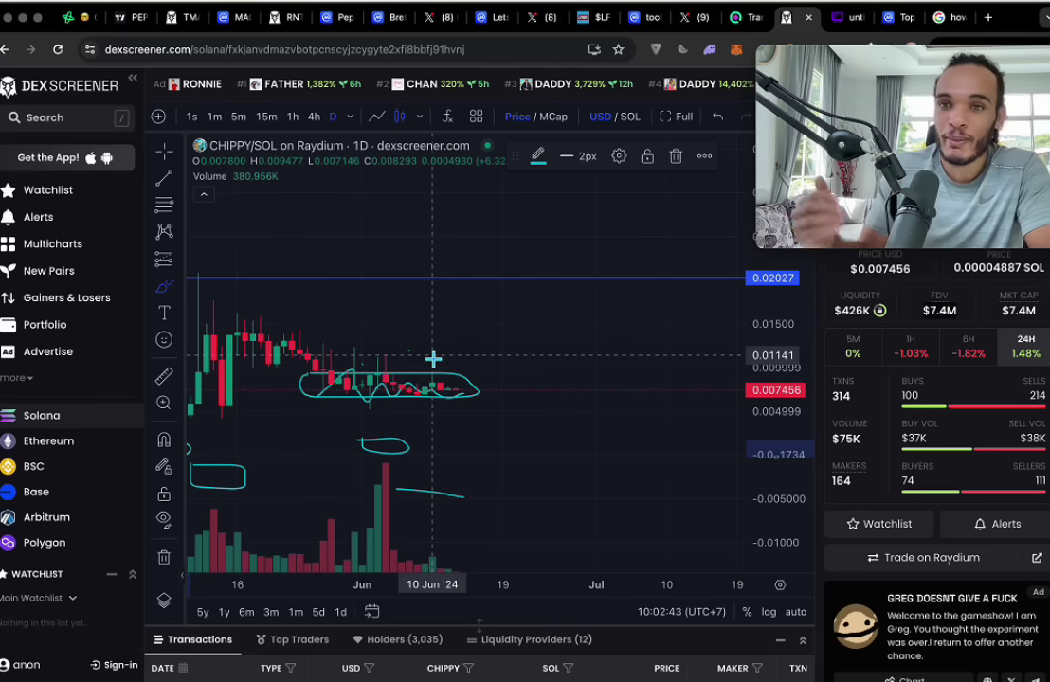
scroll(495, 408, left, 5)
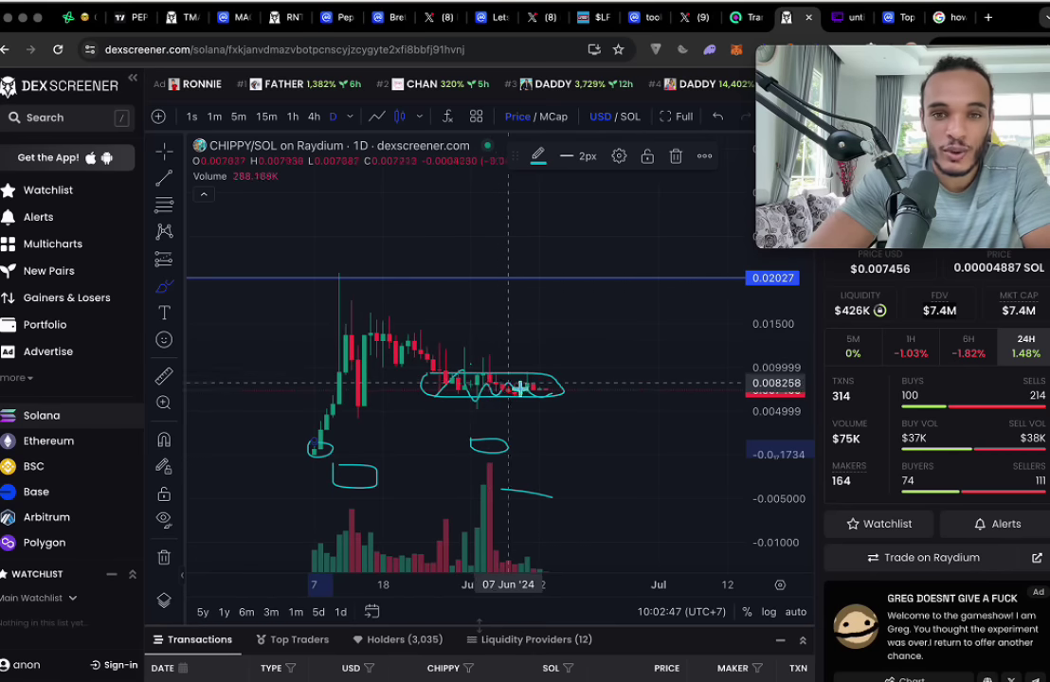
scroll(555, 397, right, 5)
mouse_move(503, 379)
mouse_down()
mouse_move(575, 382)
mouse_move(557, 282)
mouse_up()
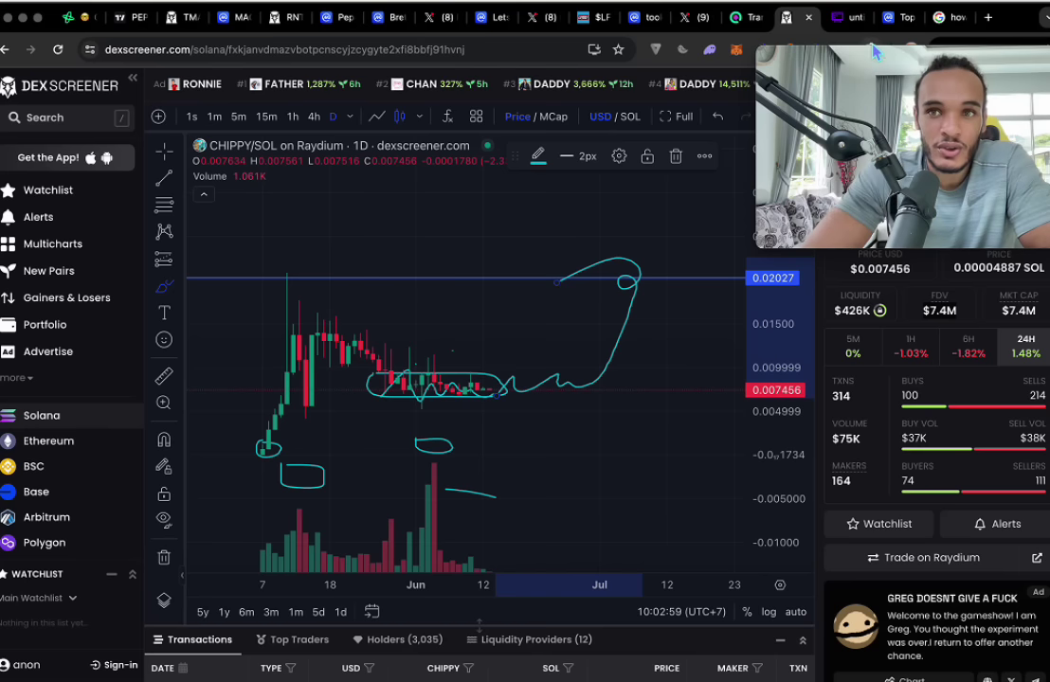
mouse_move(903, 147)
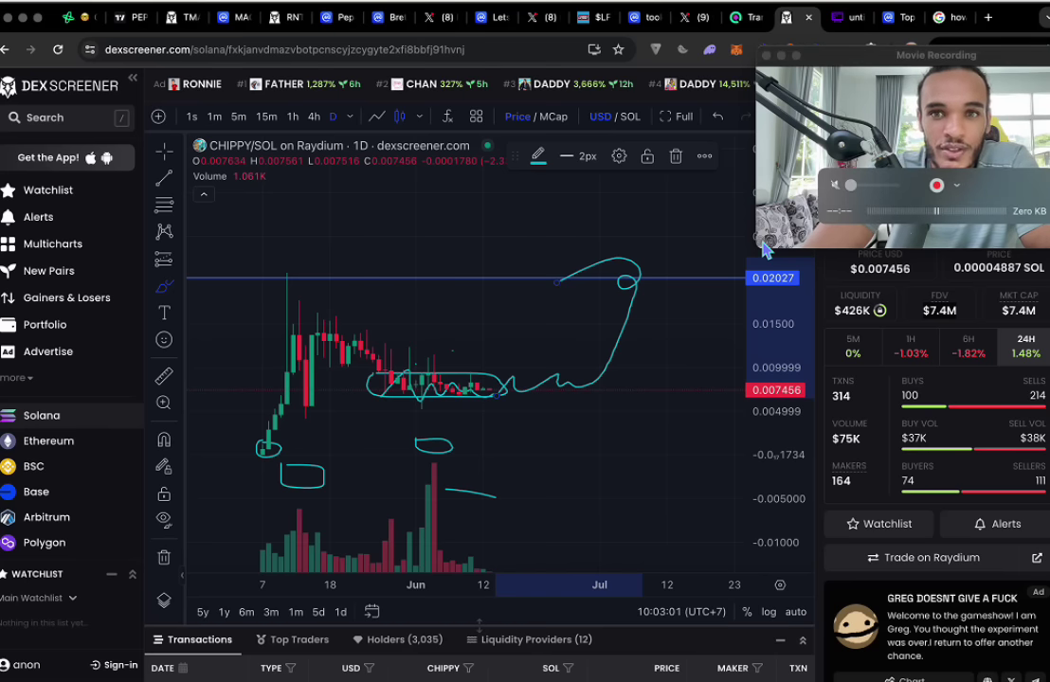
Step: Enlarge the QuickTime Movie Recording webcam window over the CHIPPY chart
mouse_move(759, 249)
mouse_down()
mouse_move(472, 511)
mouse_move(82, 628)
mouse_up()
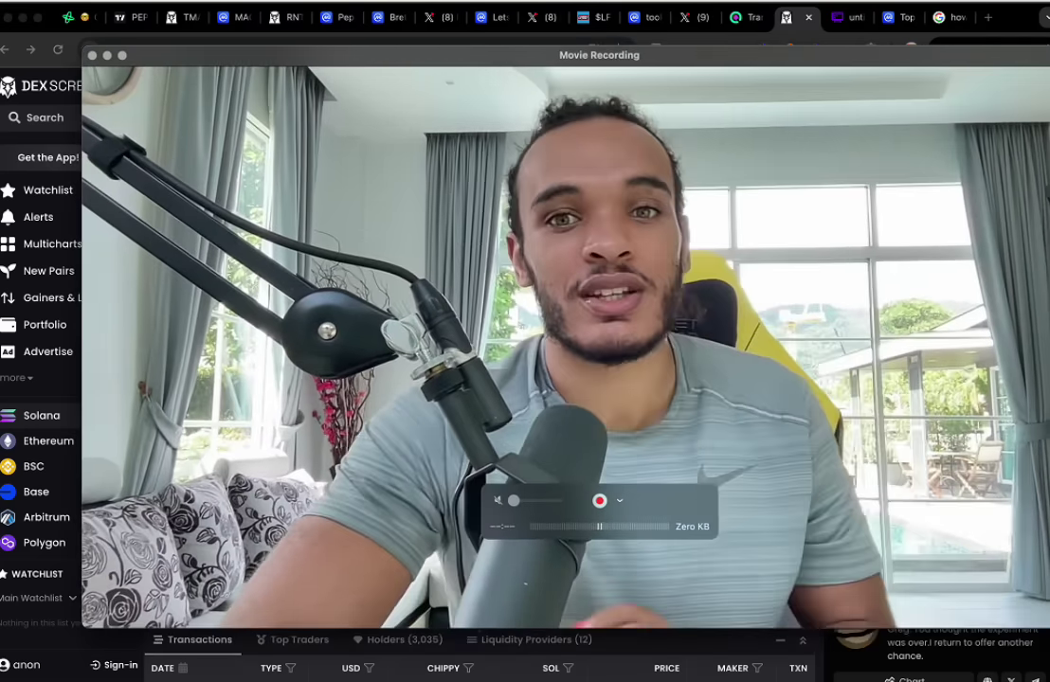